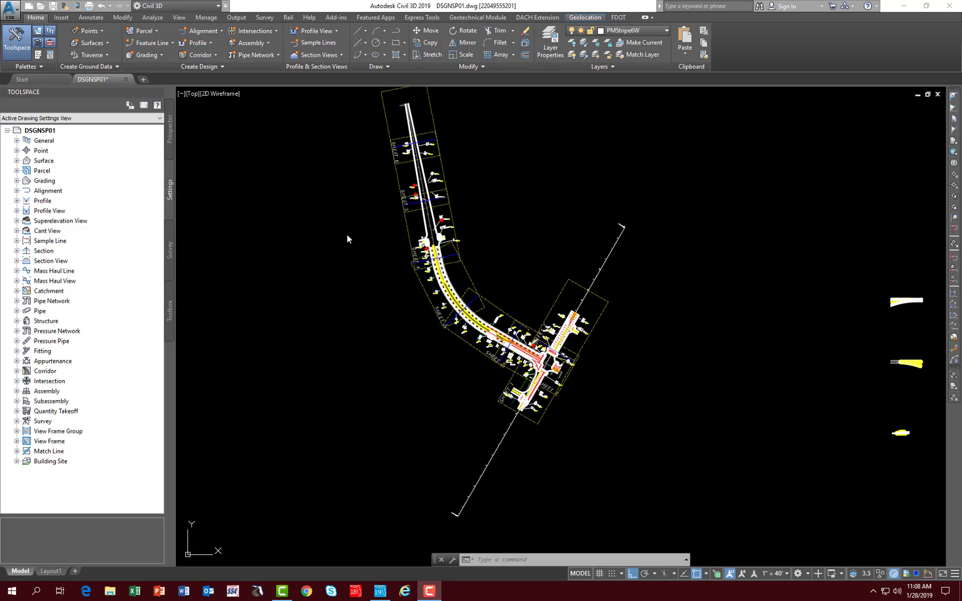
# Step: Open the FDOT Takeoff Manager and set the report extents to Quantities by Sheet
pyautogui.click(617, 18)
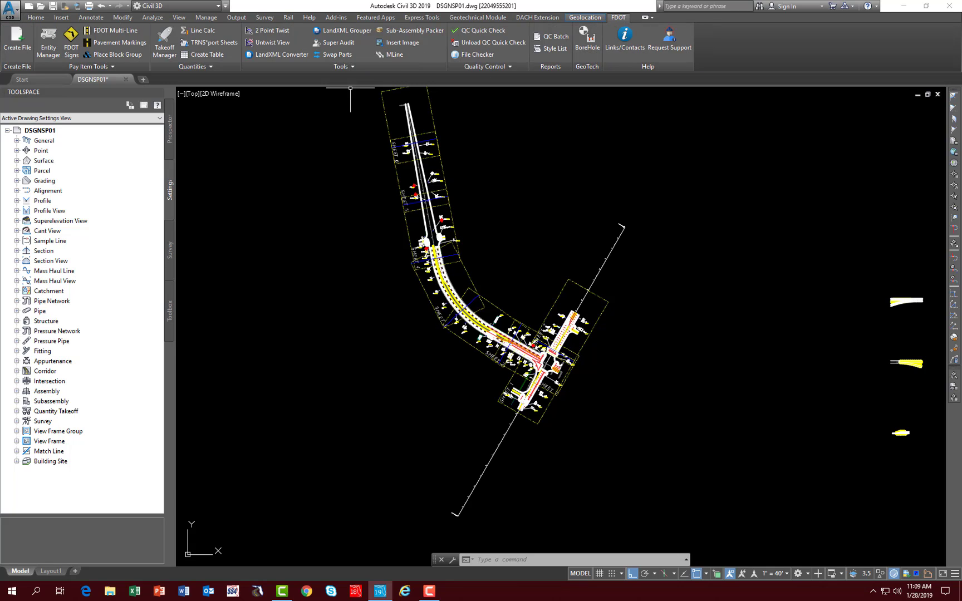
pyautogui.click(165, 44)
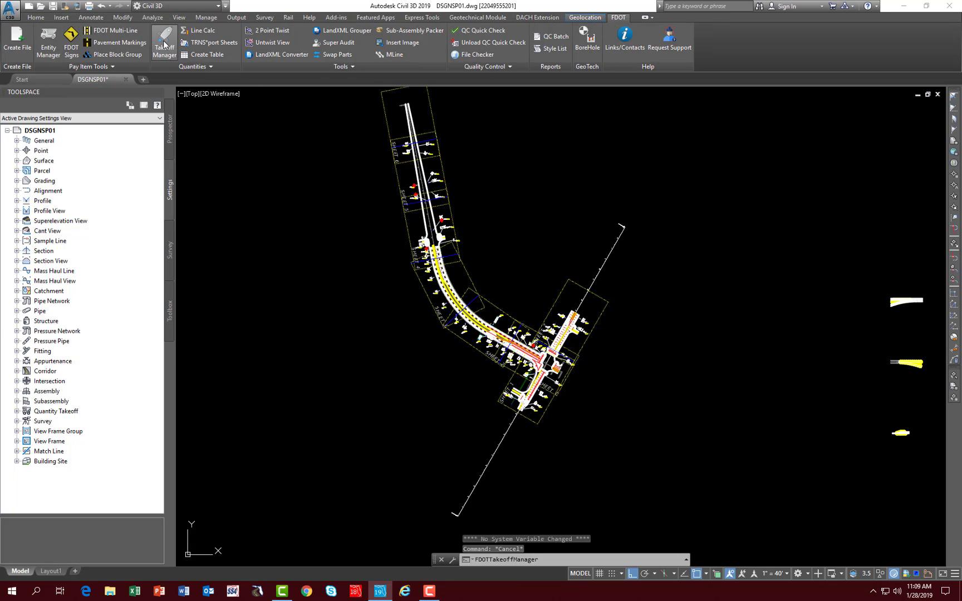
pyautogui.click(628, 134)
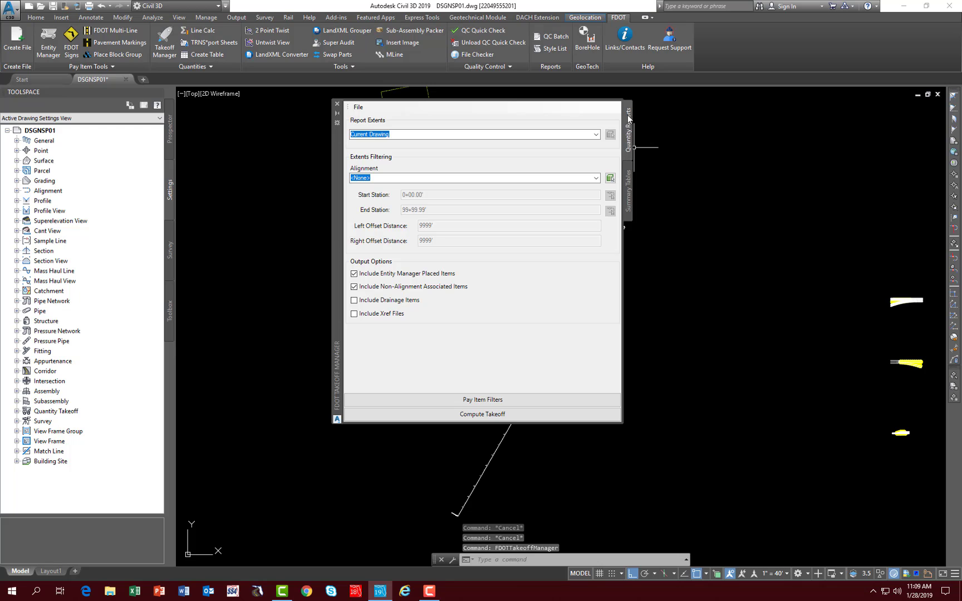
pyautogui.click(595, 135)
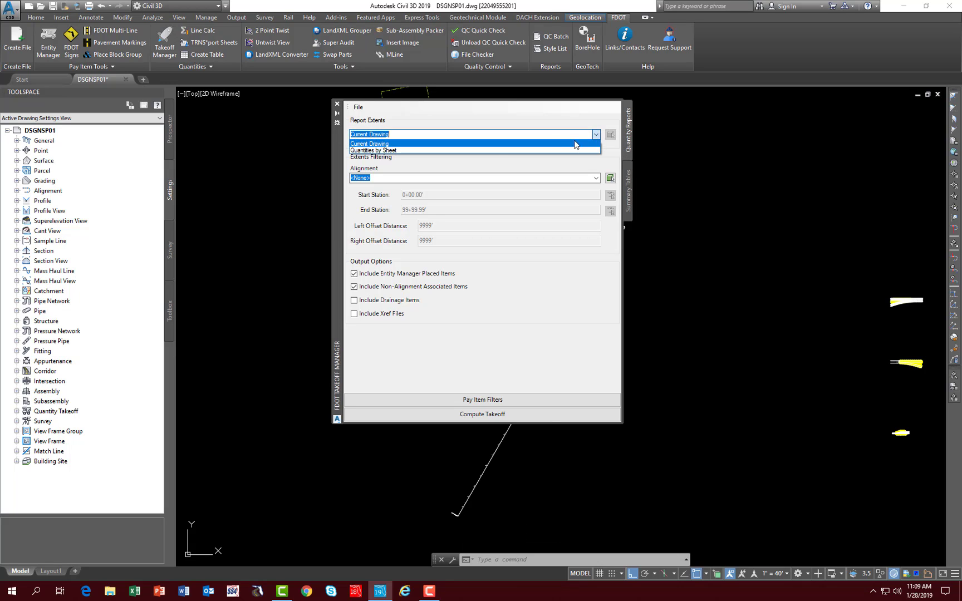
pyautogui.click(392, 150)
pyautogui.moveTo(474, 152); pyautogui.dragTo(725, 137)
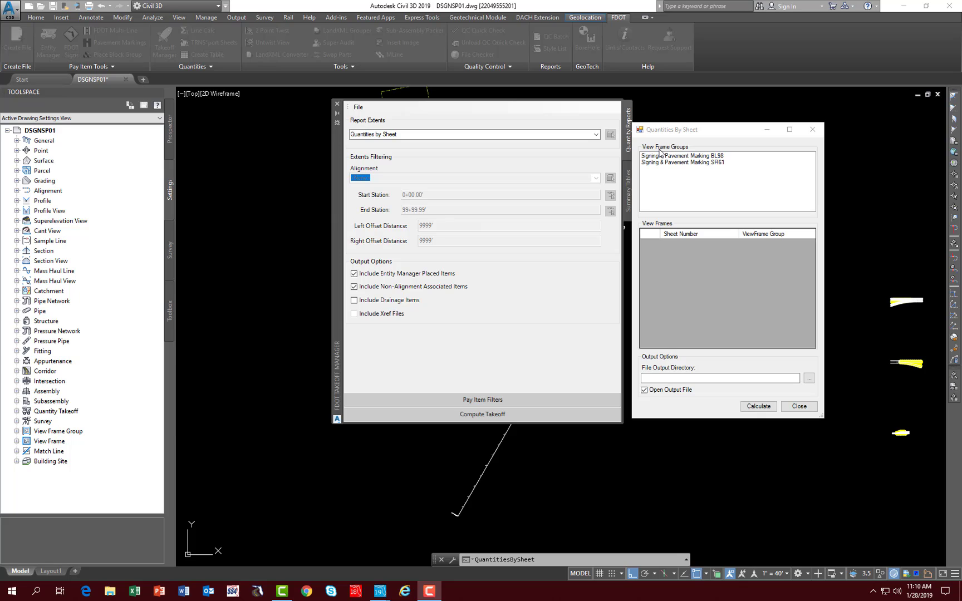
# Step: Try to calculate sheet quantities for the Signing & Pavement Marking BL98 view frame group
pyautogui.click(682, 157)
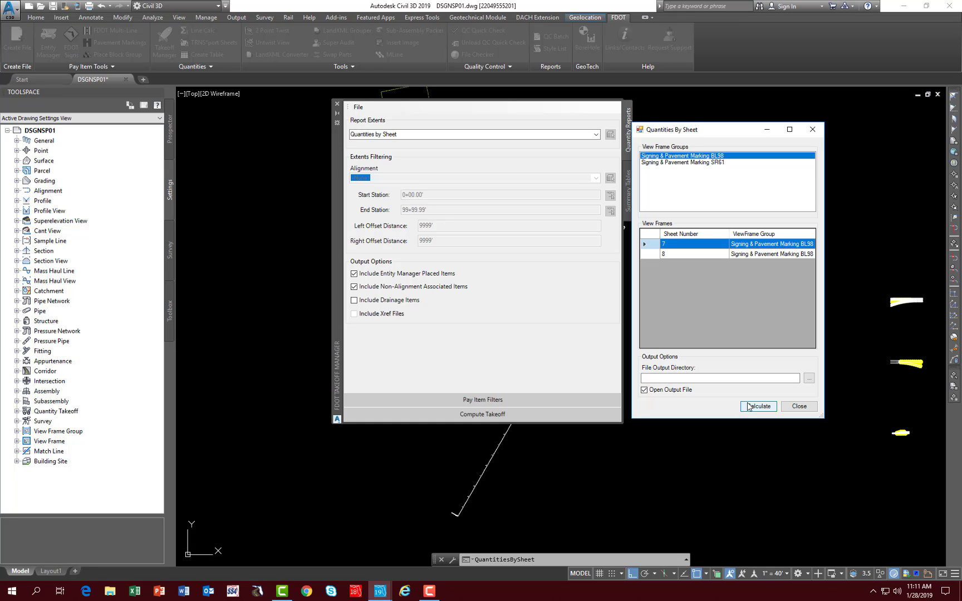
pyautogui.click(748, 406)
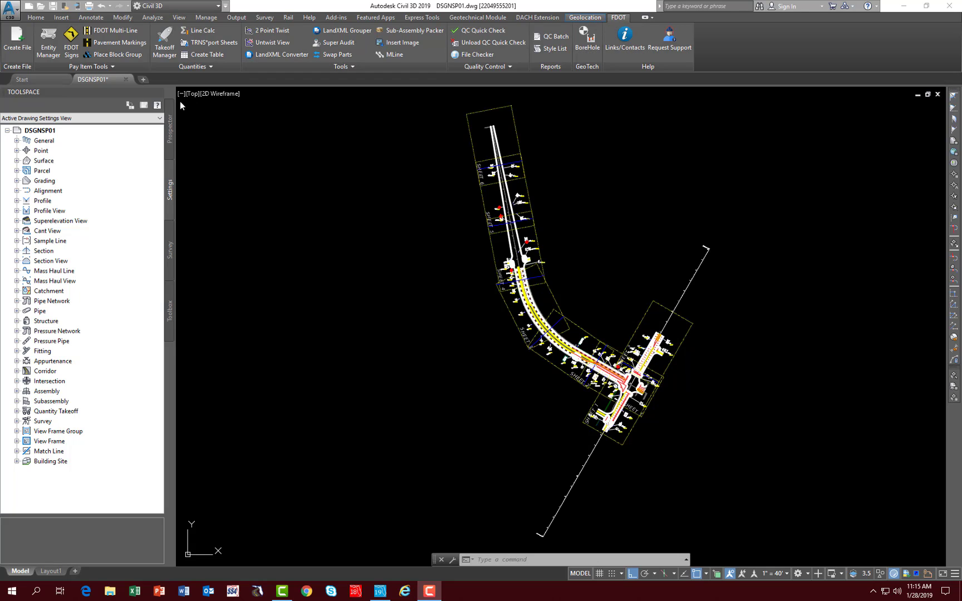
# Step: Reopen Quantities by Sheet from the Takeoff Manager and select sheets 1 to 6 of the Signing & Pavement Marking SR61 view frame group
pyautogui.click(159, 54)
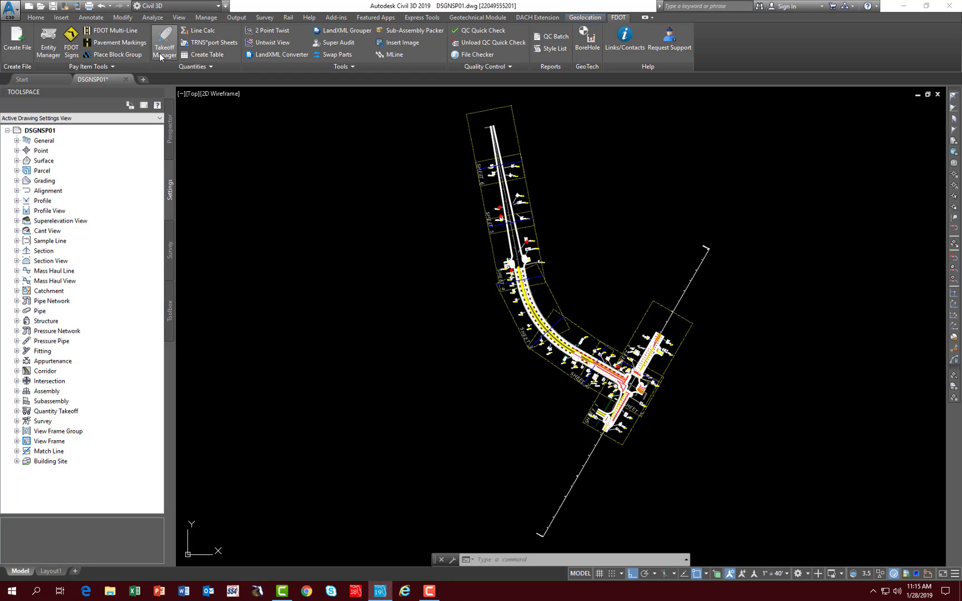
pyautogui.click(596, 135)
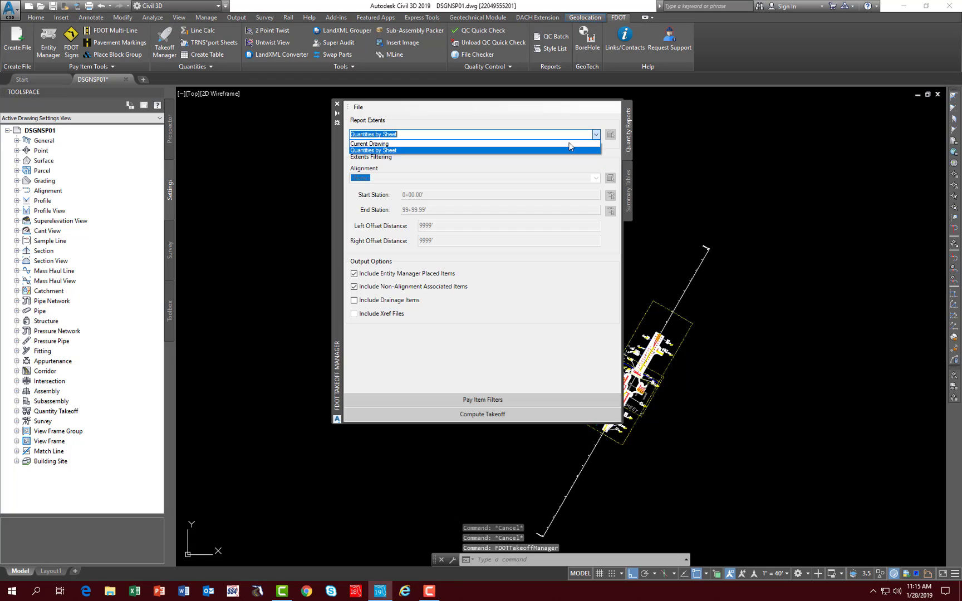
pyautogui.click(385, 151)
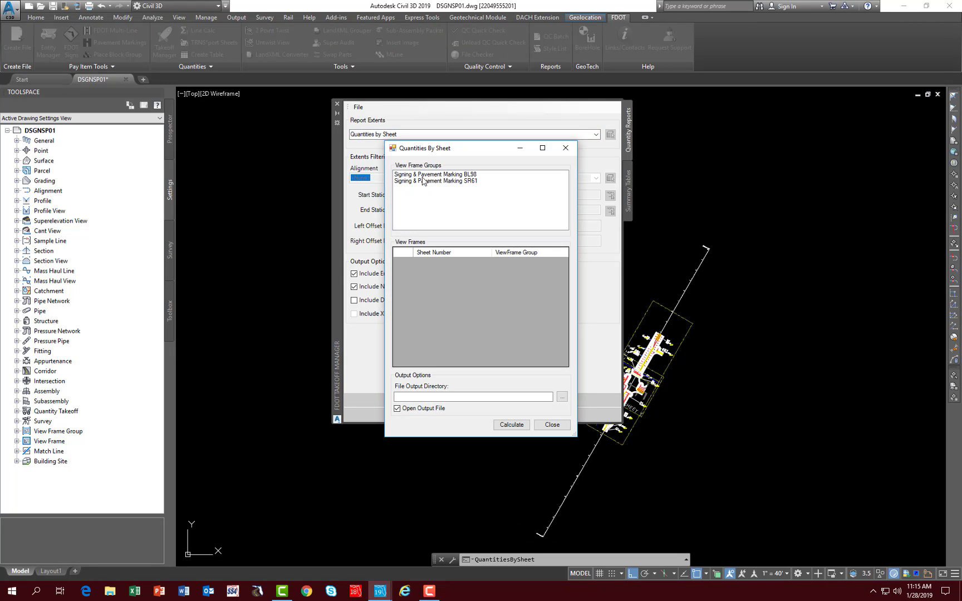
pyautogui.click(452, 182)
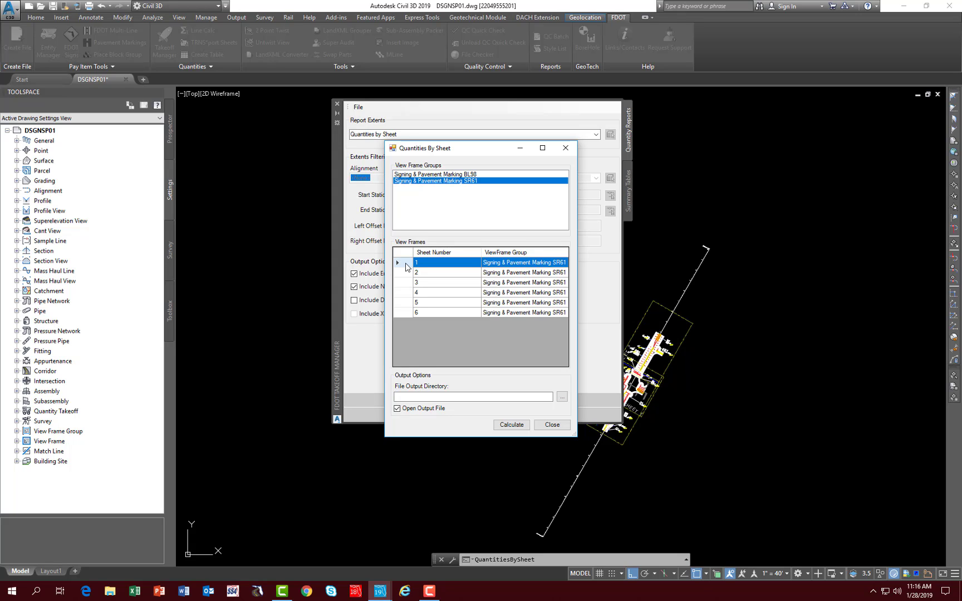
pyautogui.moveTo(405, 263); pyautogui.dragTo(403, 312)
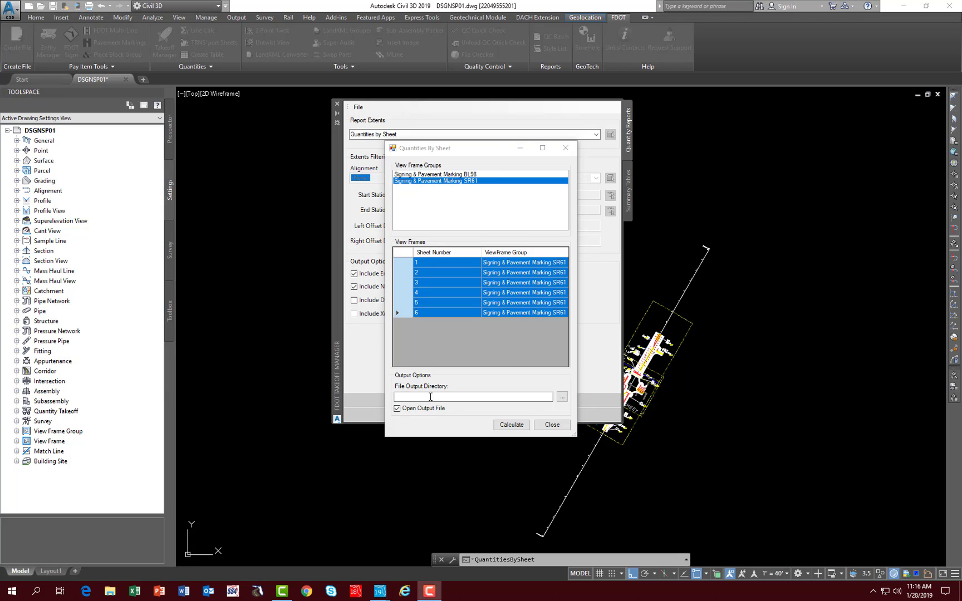
pyautogui.click(562, 400)
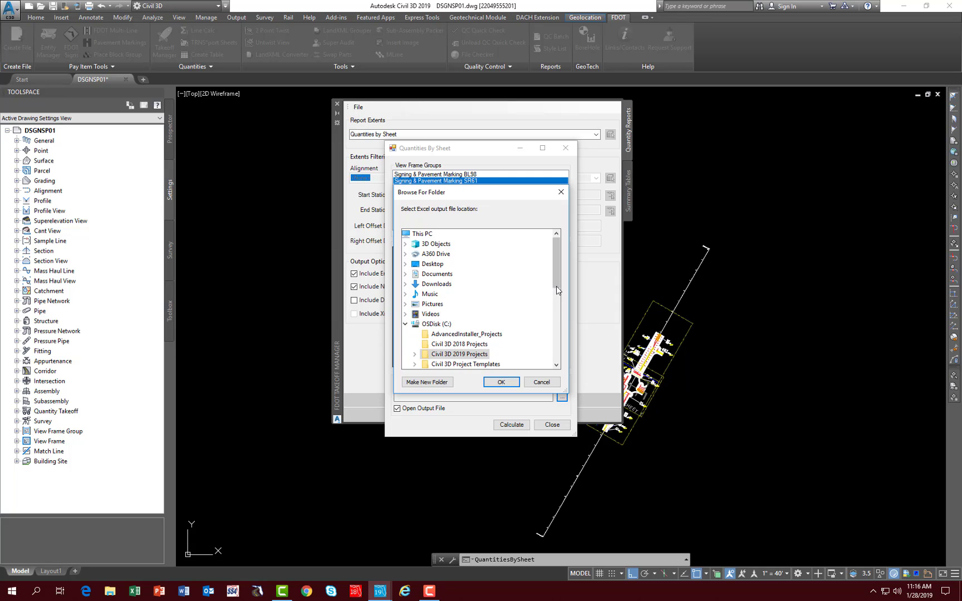
pyautogui.moveTo(556, 286); pyautogui.dragTo(556, 312)
pyautogui.click(415, 284)
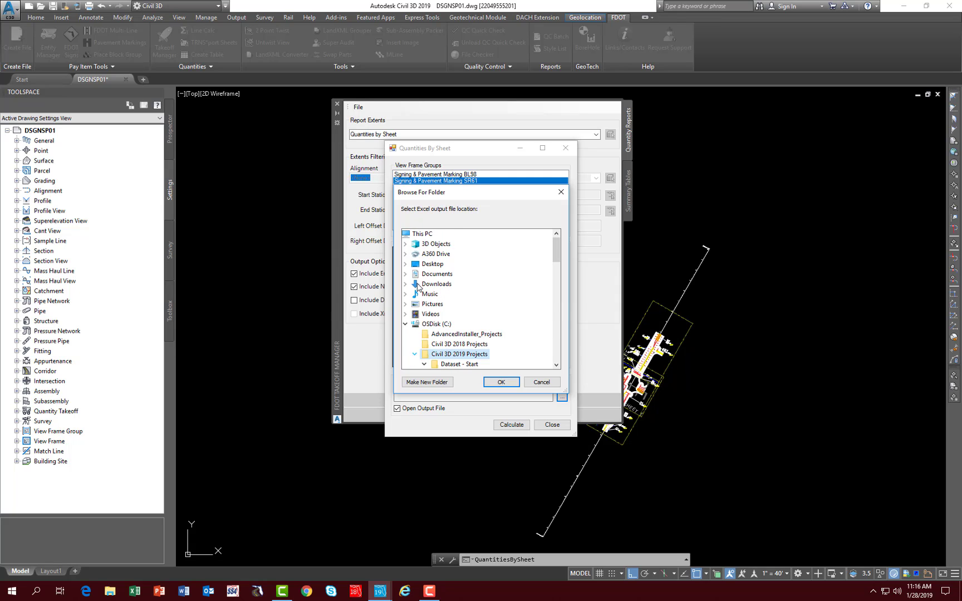
pyautogui.moveTo(557, 255); pyautogui.dragTo(555, 267)
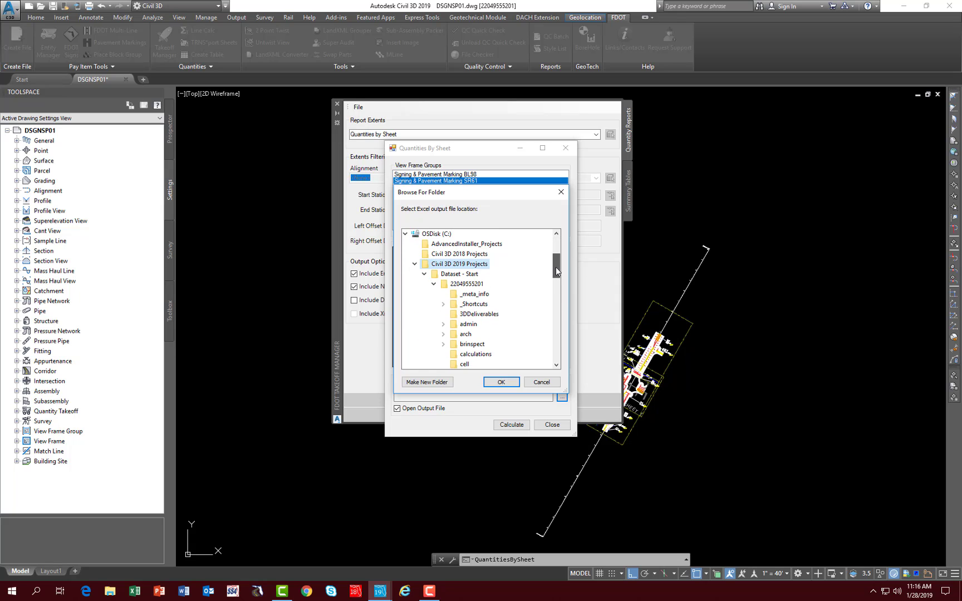
pyautogui.click(474, 354)
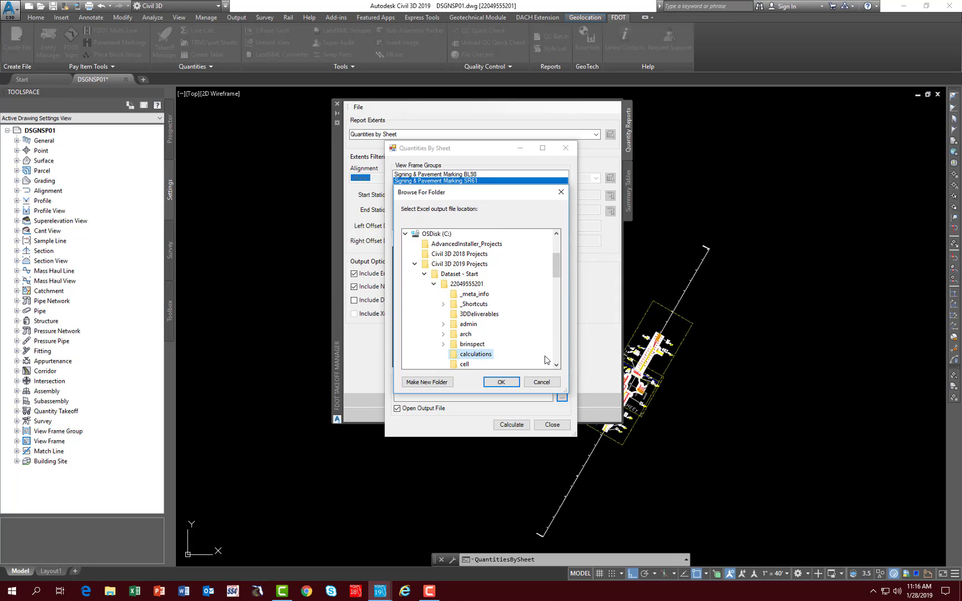
pyautogui.click(499, 383)
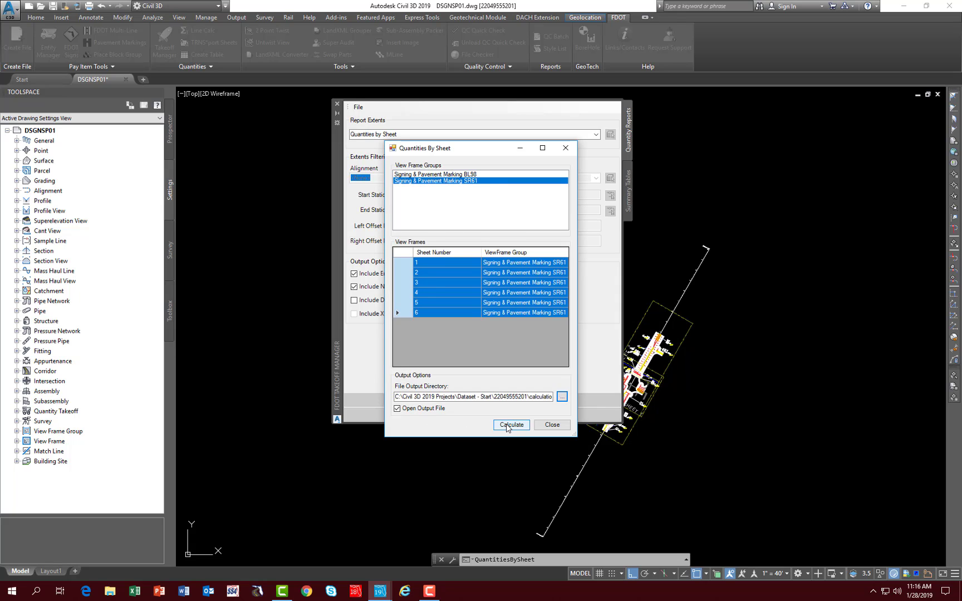
# Step: Calculate the selected sheets' quantities into an Excel tabulation and close the generated workbook
pyautogui.click(507, 426)
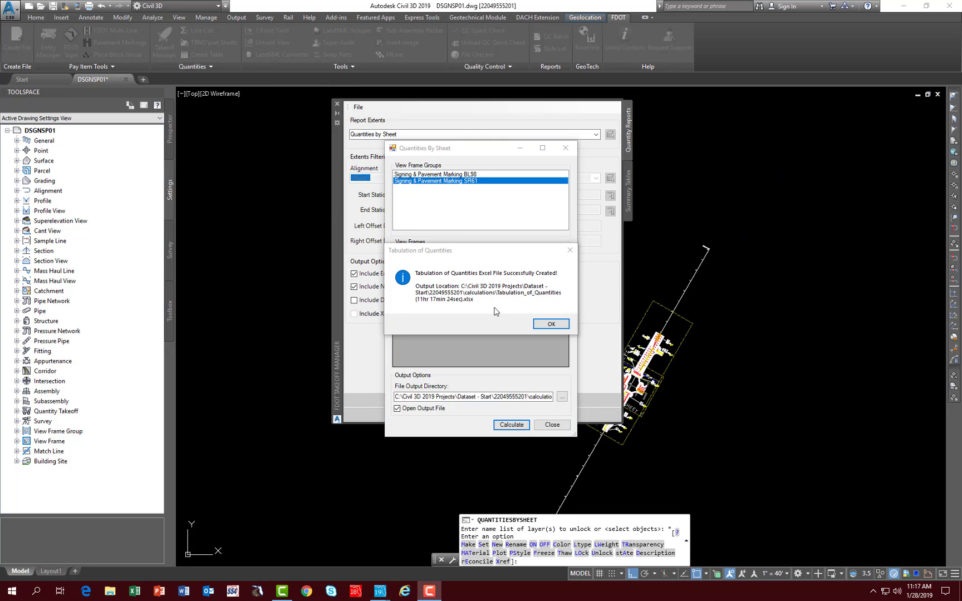
pyautogui.click(547, 324)
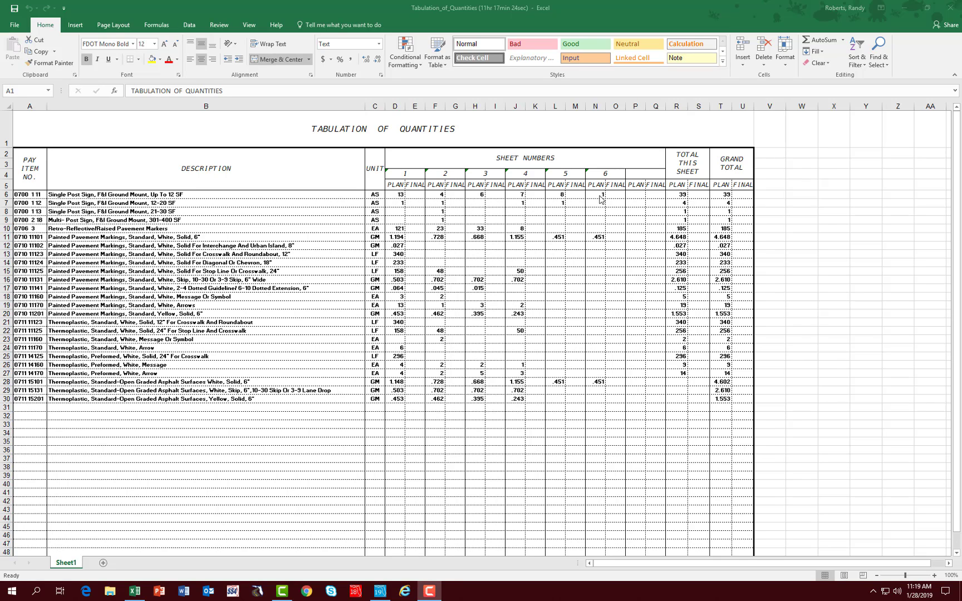
pyautogui.click(948, 11)
pyautogui.click(438, 308)
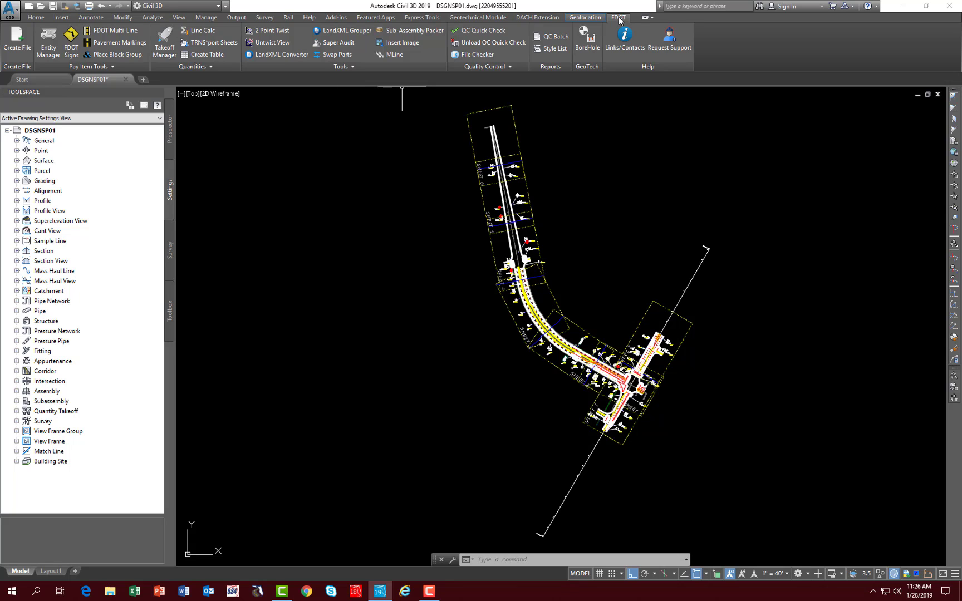
# Step: Start the FDOT Create File tool with discipline ROADWAY and file group Signing and Pavement Marking Files
pyautogui.click(18, 55)
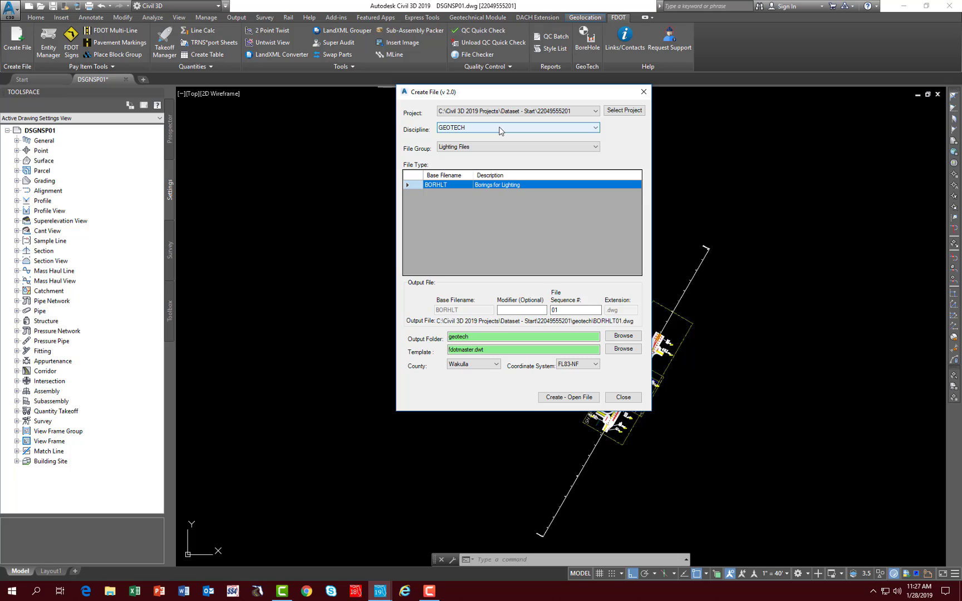
pyautogui.click(499, 129)
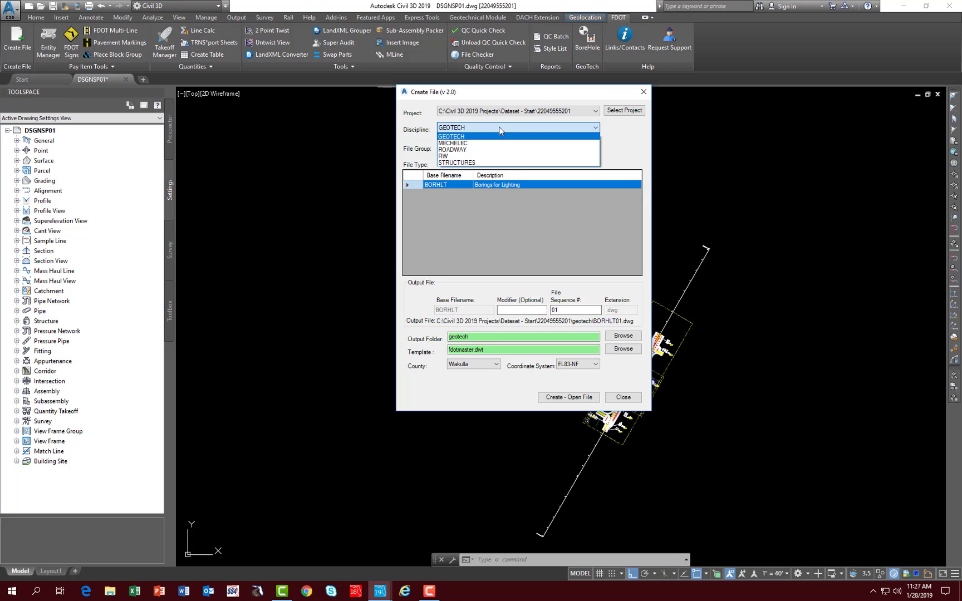
pyautogui.click(455, 153)
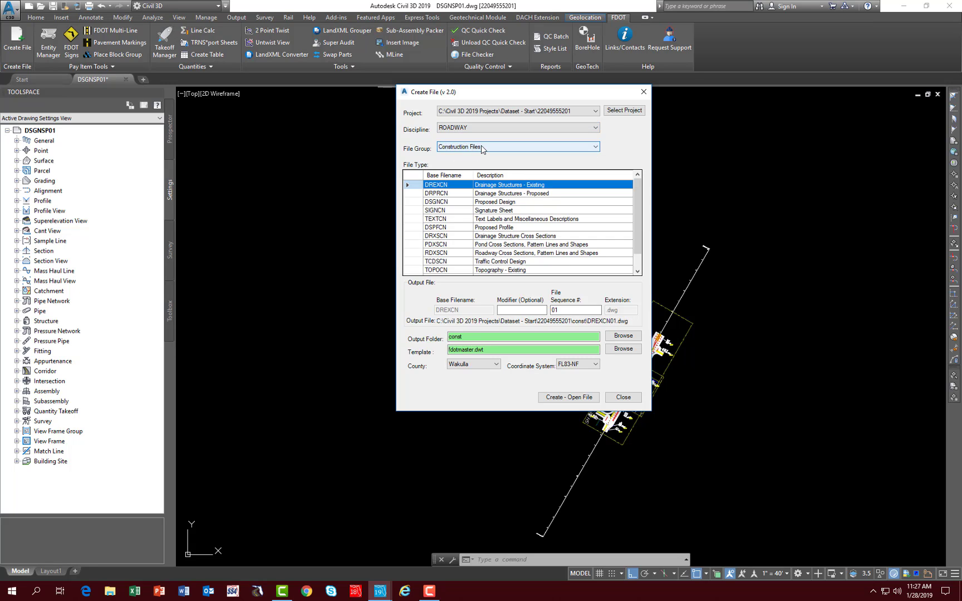
pyautogui.click(481, 148)
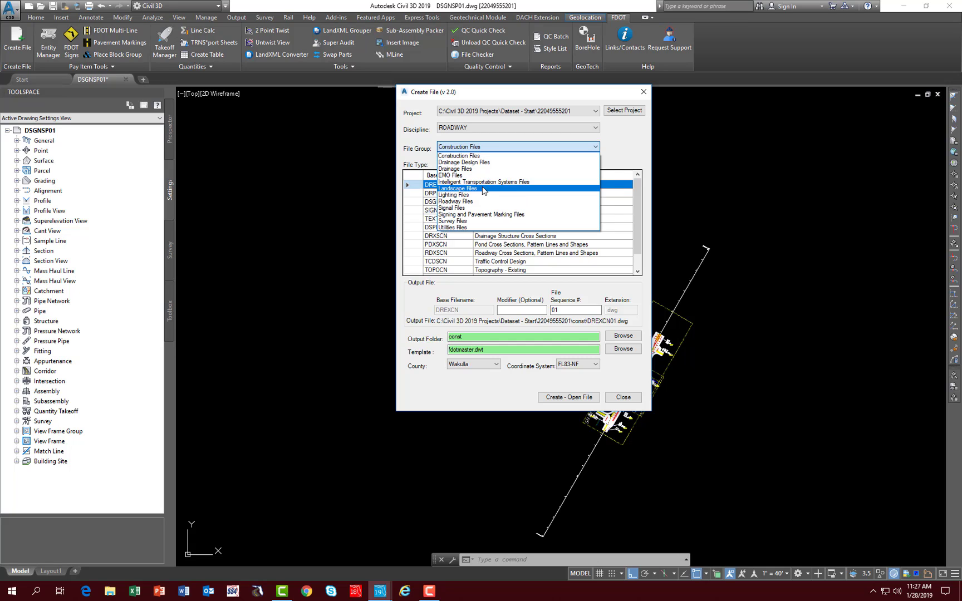
pyautogui.click(474, 215)
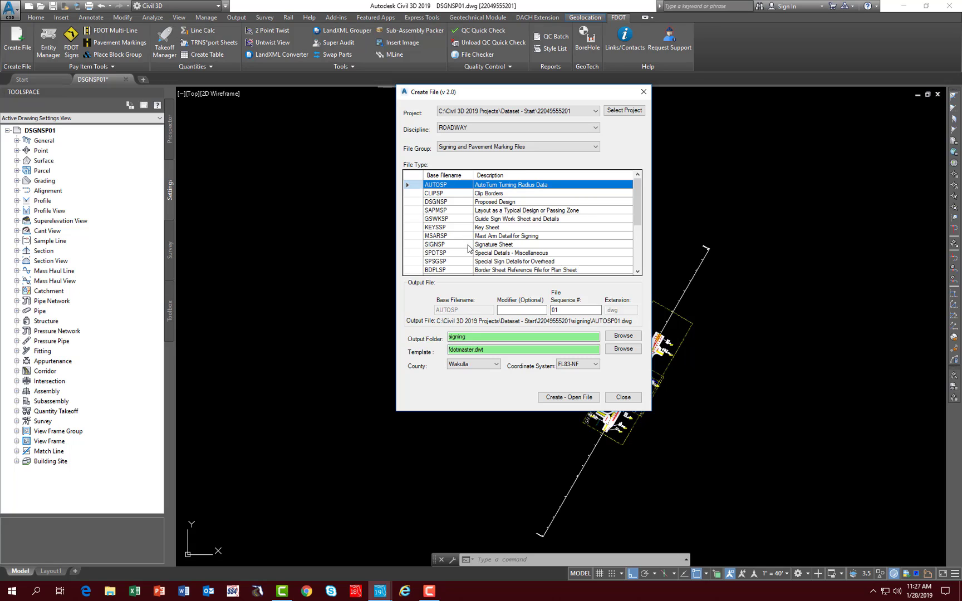
# Step: Create and open a TABQSP Tabulation of Quantity Sheets drawing from the planrd.dwt template in the signing folder, and dismiss the Create File dialog
pyautogui.moveTo(638, 223); pyautogui.dragTo(638, 253)
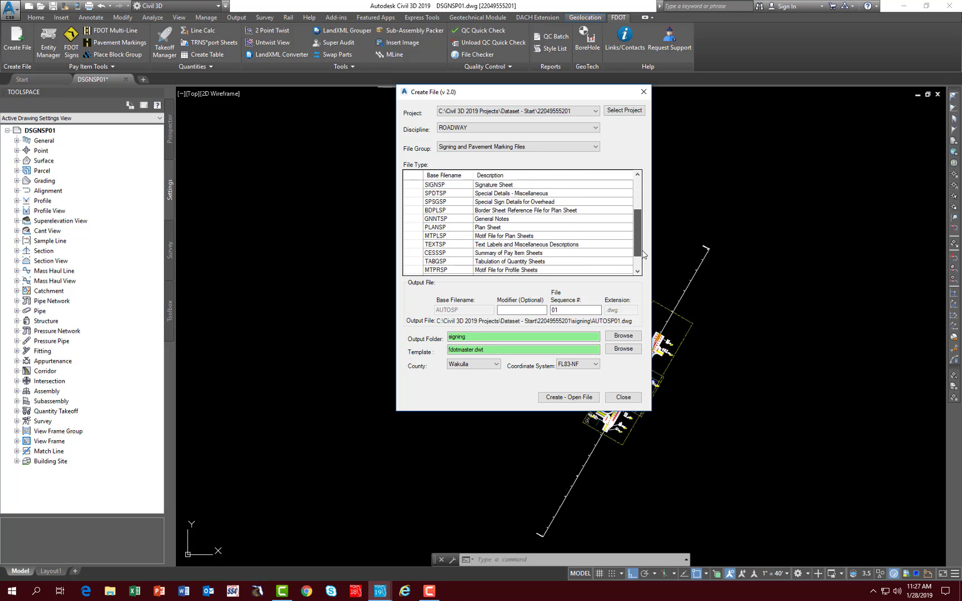
pyautogui.click(437, 261)
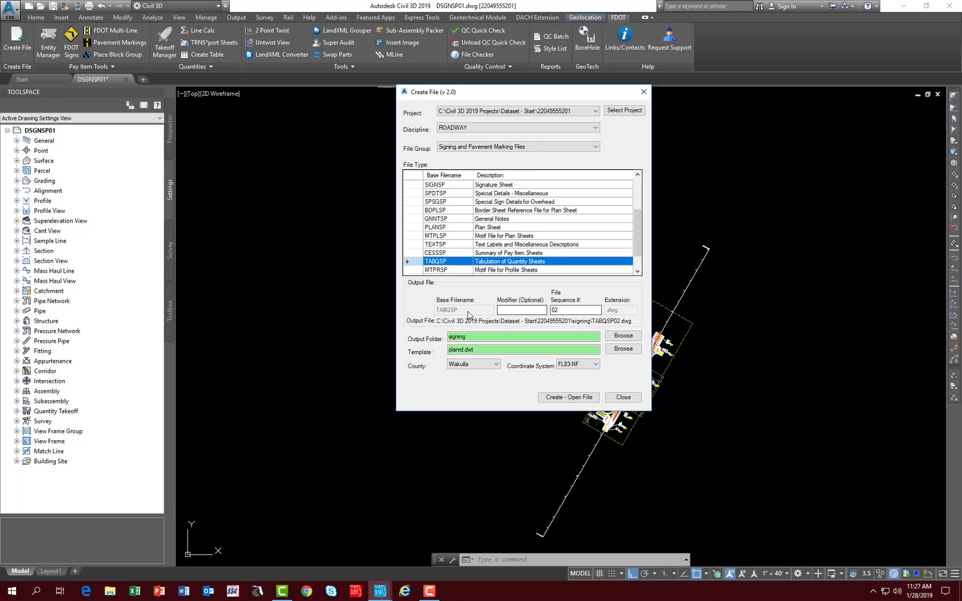
pyautogui.click(561, 311)
pyautogui.click(562, 397)
pyautogui.click(554, 277)
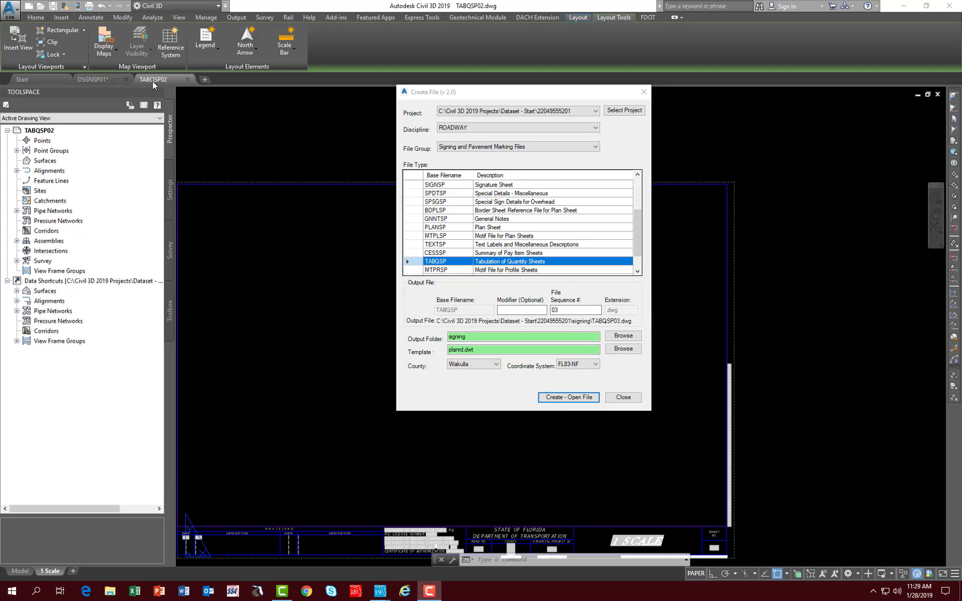
pyautogui.moveTo(154, 82)
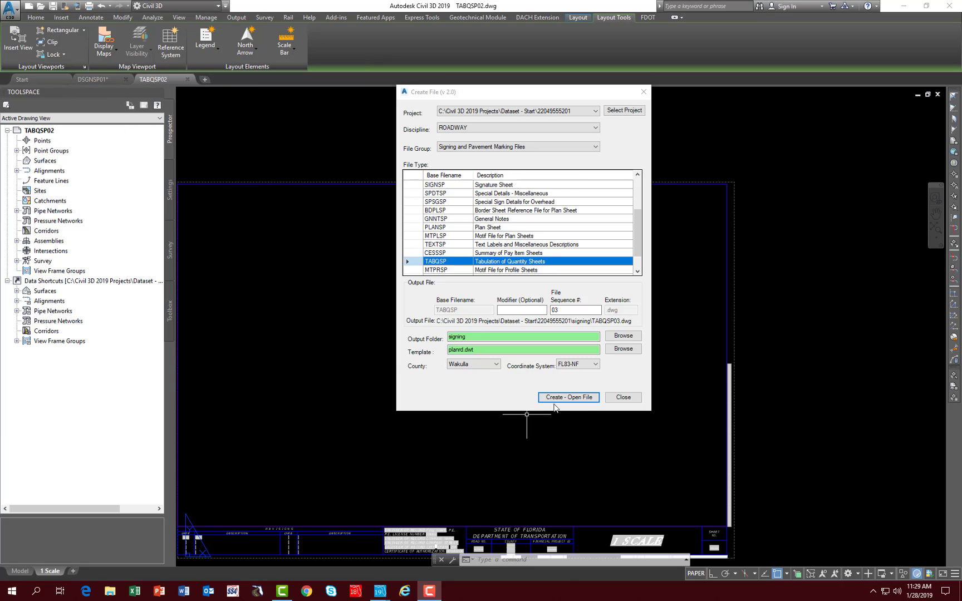
pyautogui.click(623, 397)
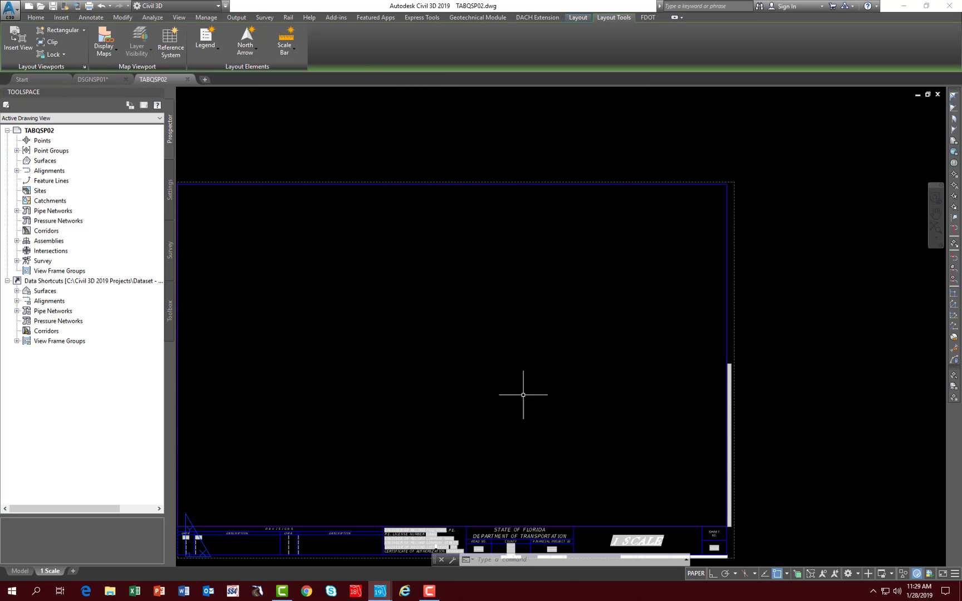
pyautogui.moveTo(431, 409); pyautogui.dragTo(535, 373, button='middle')
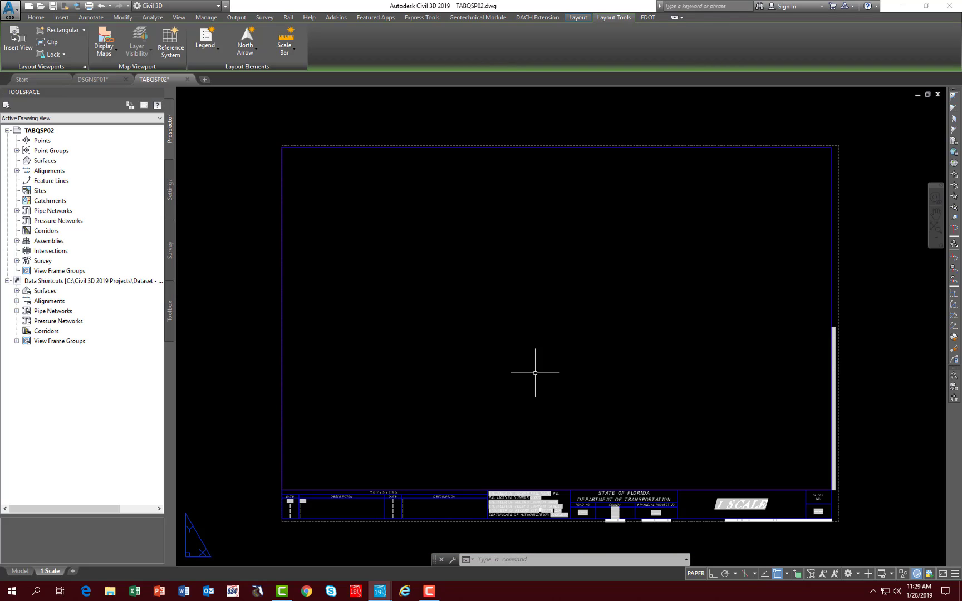
# Step: Close the DSGNSP01 drawing and save its changes
pyautogui.click(91, 81)
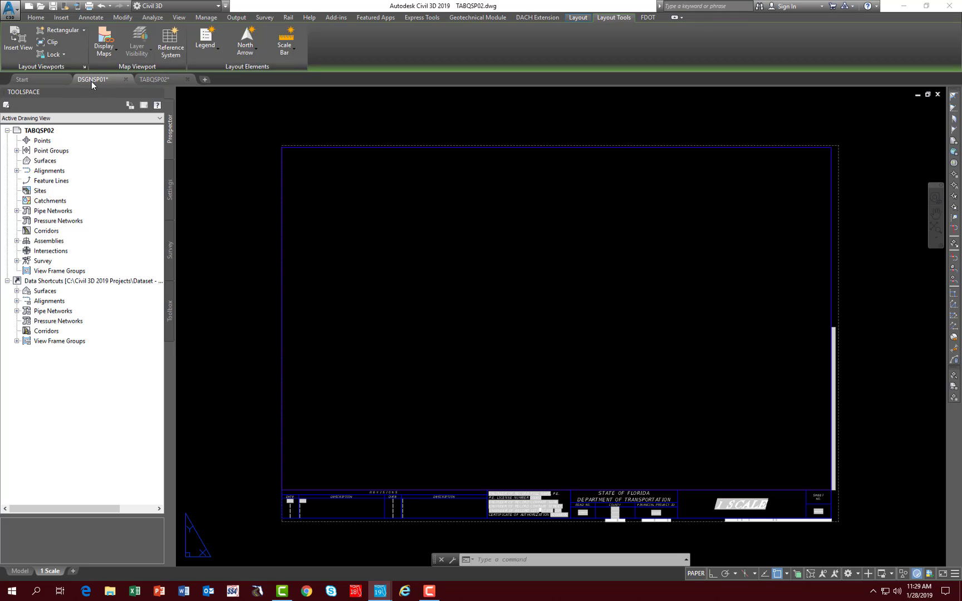
pyautogui.click(126, 80)
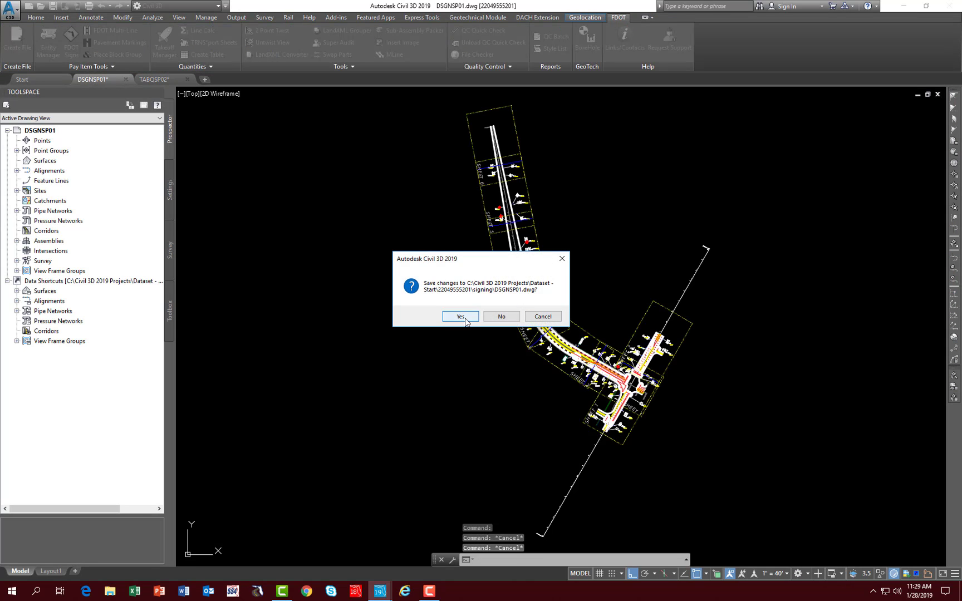
pyautogui.click(461, 317)
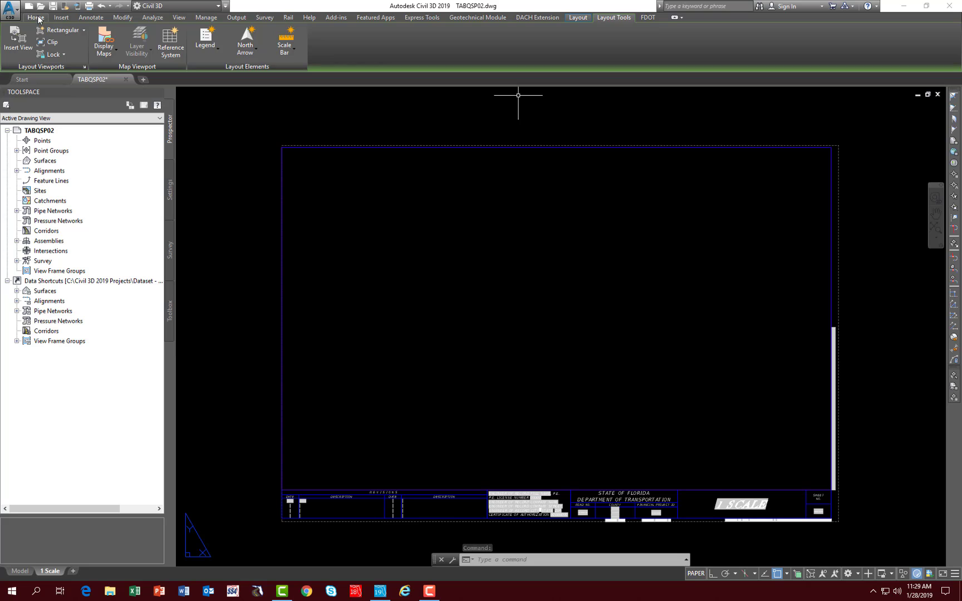
# Step: Switch to model space, start a new table sourced from a data link, and open the data link selection
pyautogui.click(35, 17)
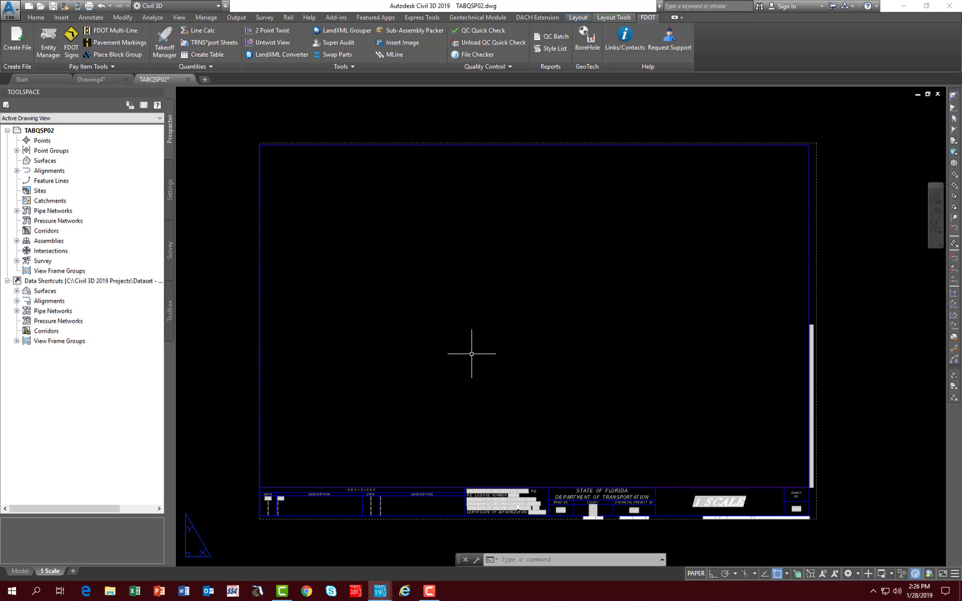
pyautogui.click(20, 571)
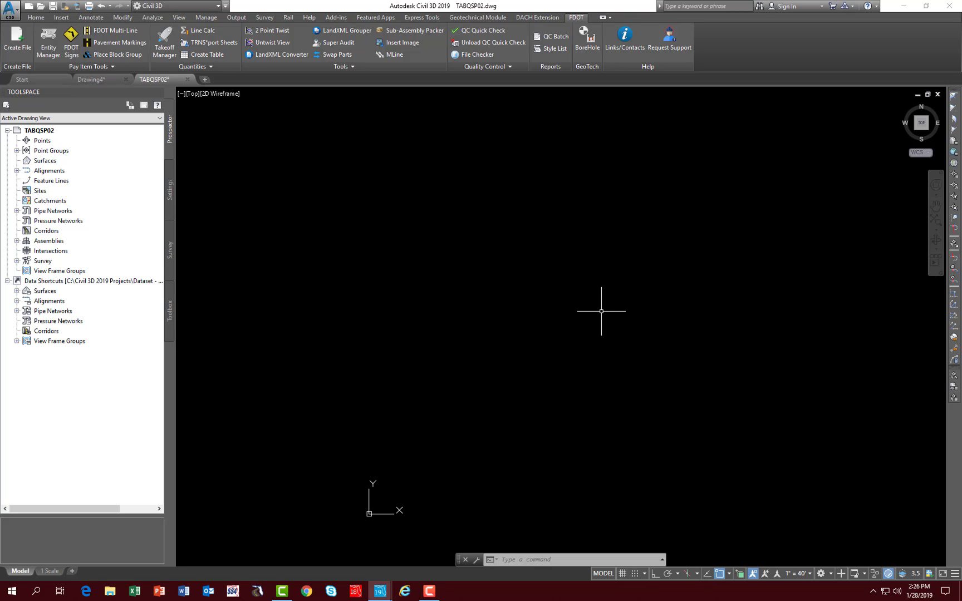
pyautogui.moveTo(51, 572)
pyautogui.click(207, 55)
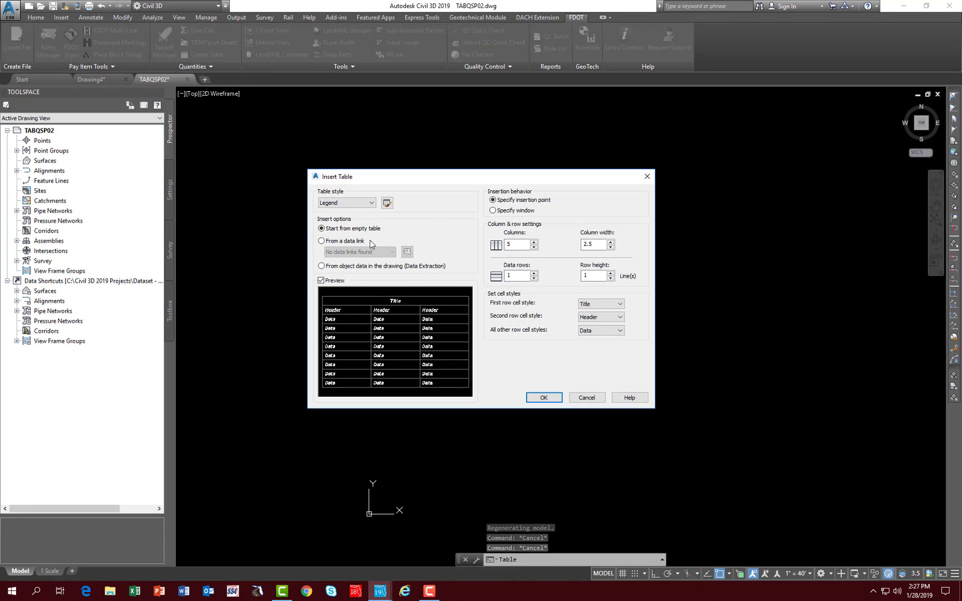
pyautogui.click(321, 241)
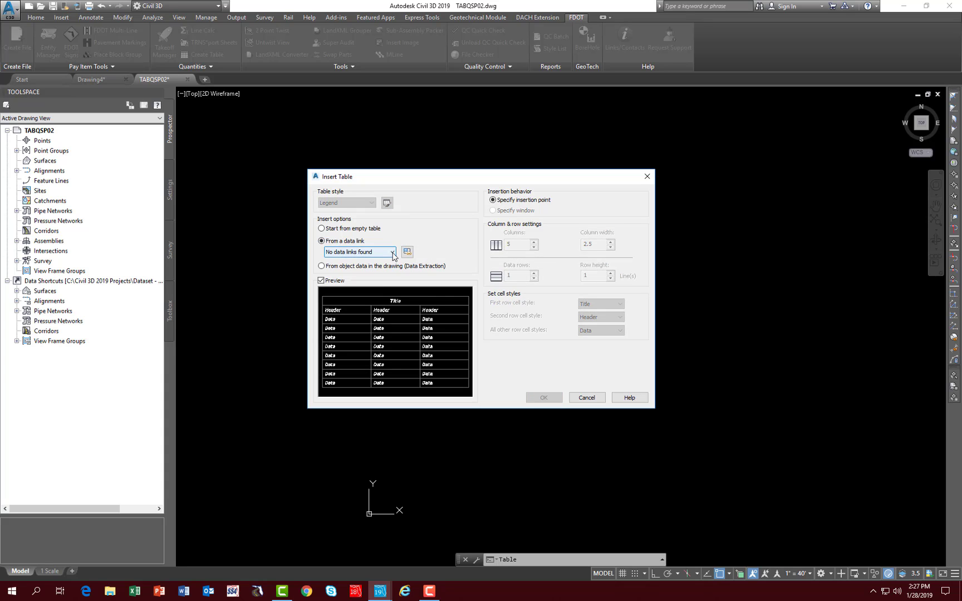
pyautogui.click(392, 253)
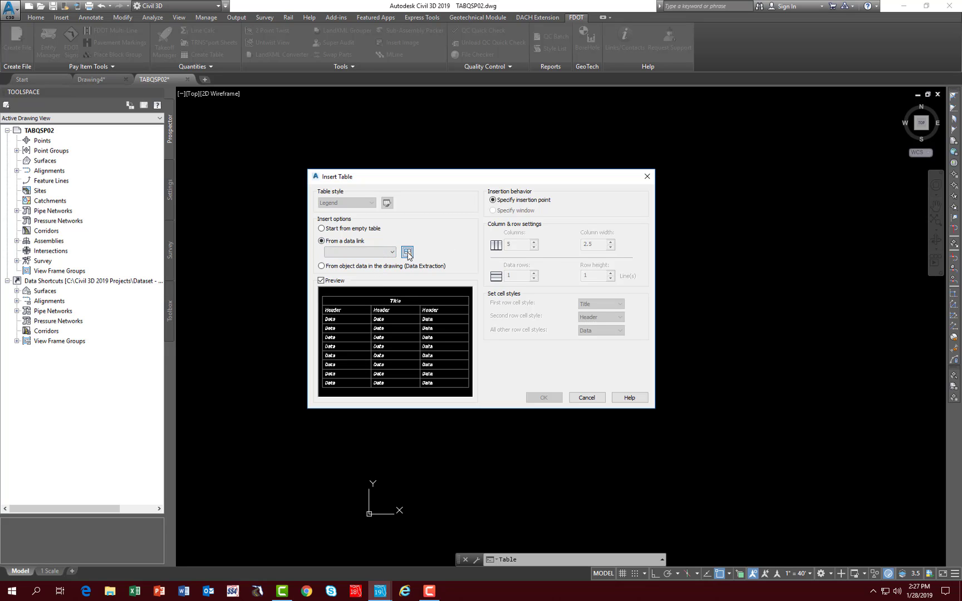
pyautogui.click(408, 252)
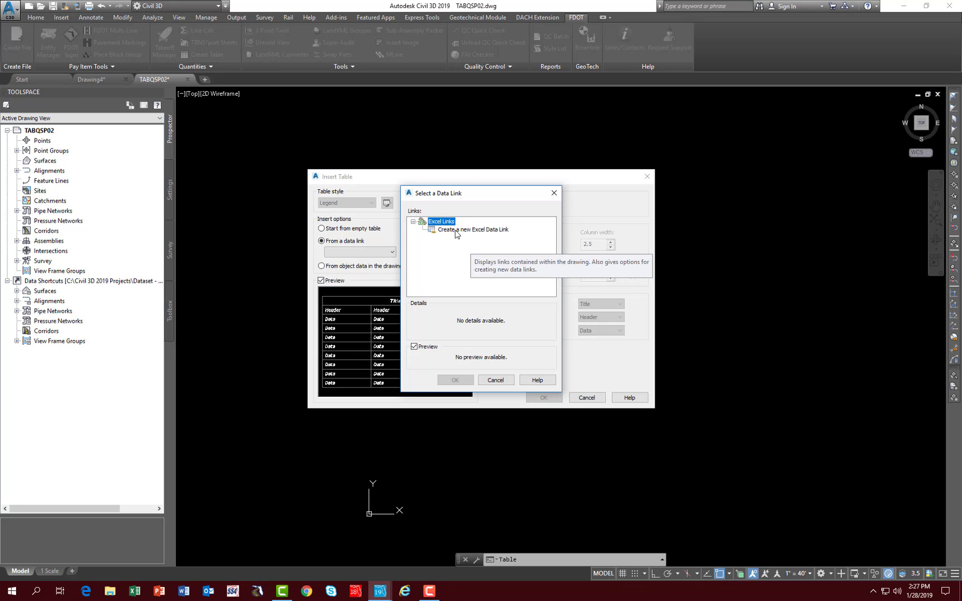
# Step: Create a new Excel data link named "Tab of Qty"
pyautogui.click(455, 230)
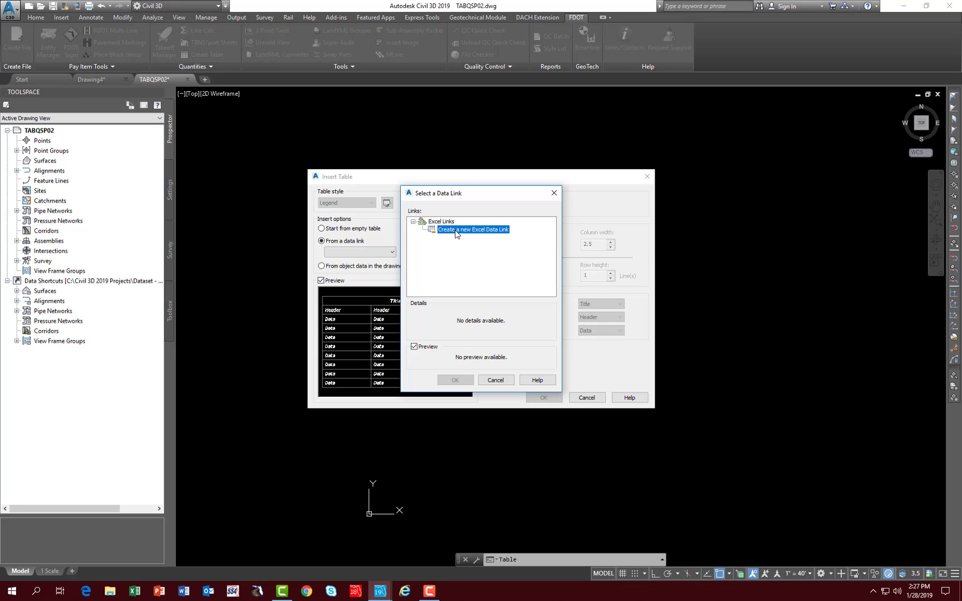
pyautogui.doubleClick(455, 232)
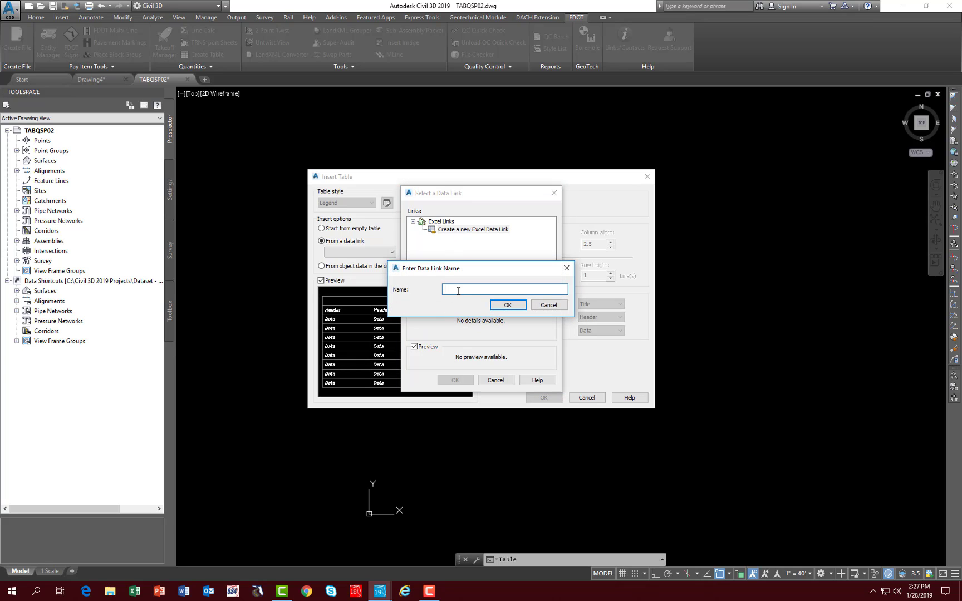
pyautogui.write('Tab of Qty')
pyautogui.click(506, 306)
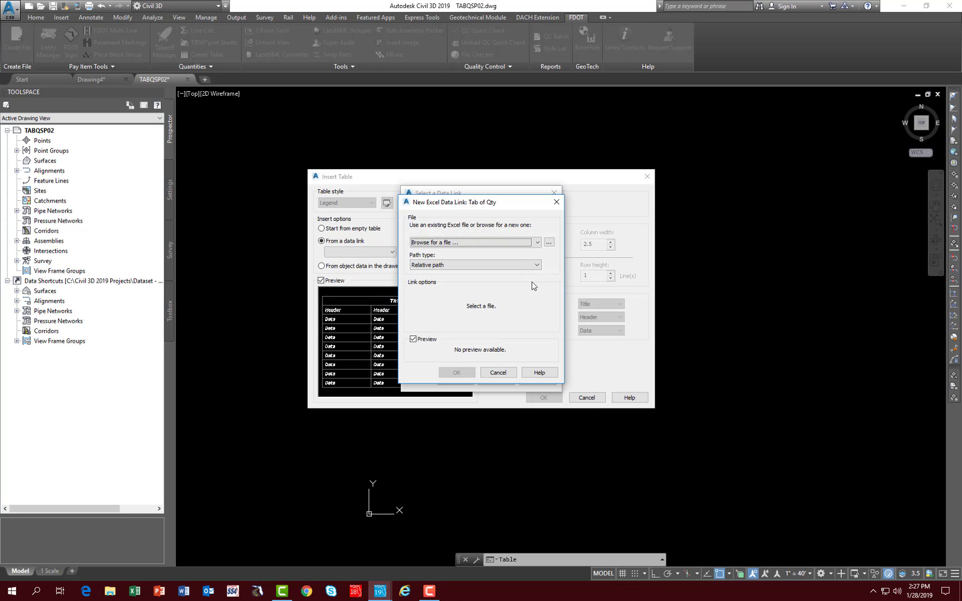
# Step: Link the entire Sheet1 of Tabulation_of_Quantities (11hr 17min 24sec) from the calculations folder, using a relative path
pyautogui.click(549, 245)
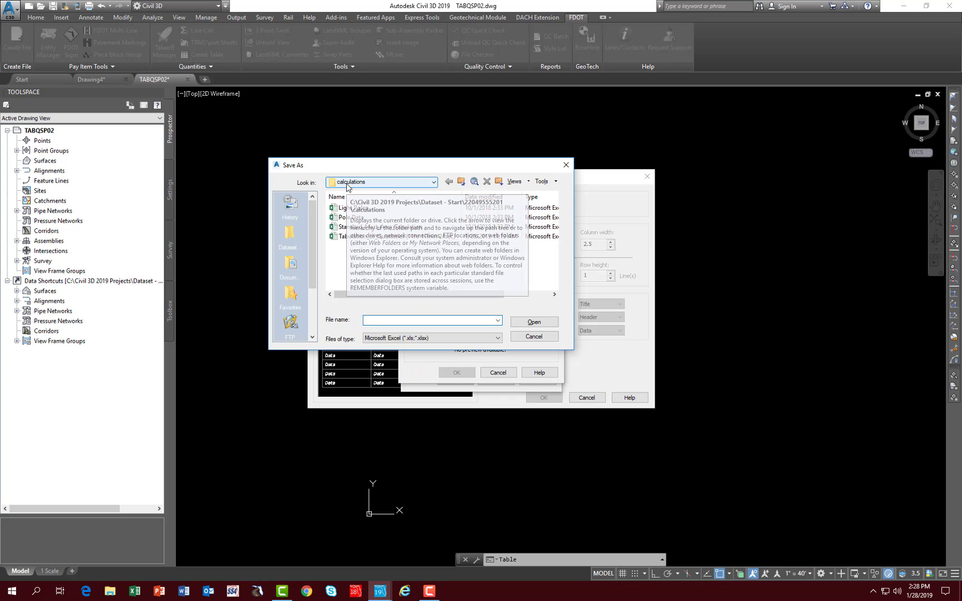
pyautogui.click(347, 184)
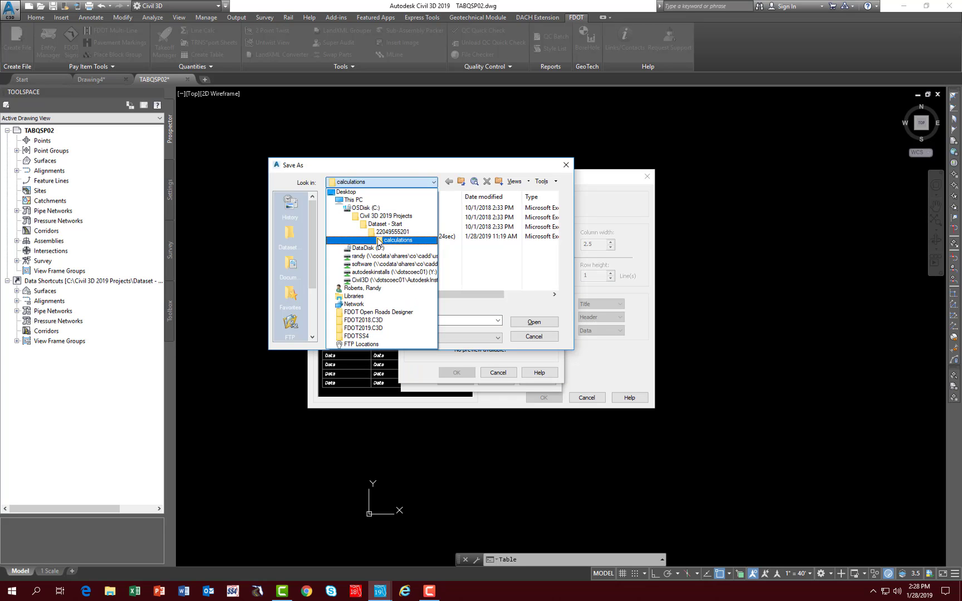
pyautogui.click(402, 240)
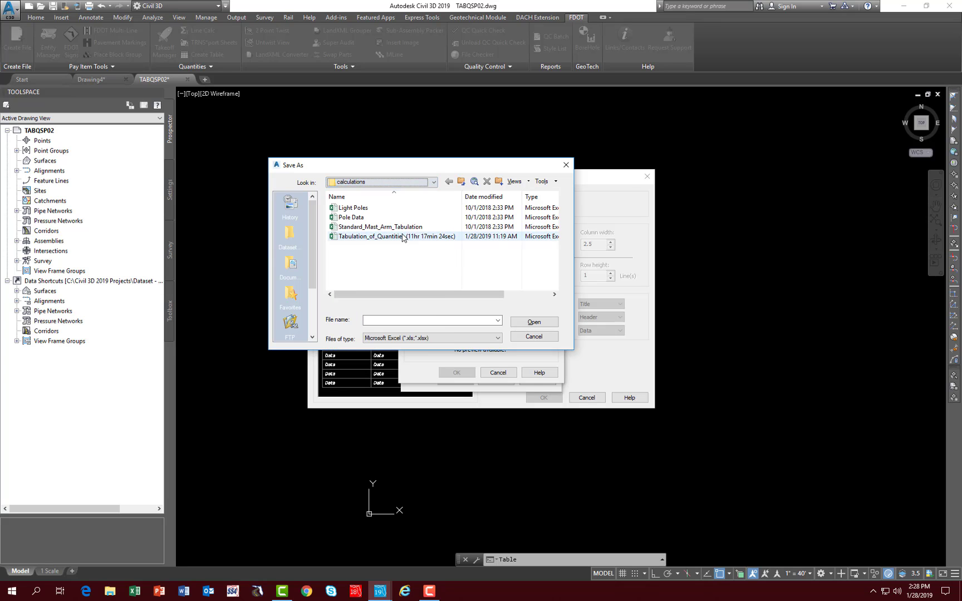
pyautogui.click(402, 236)
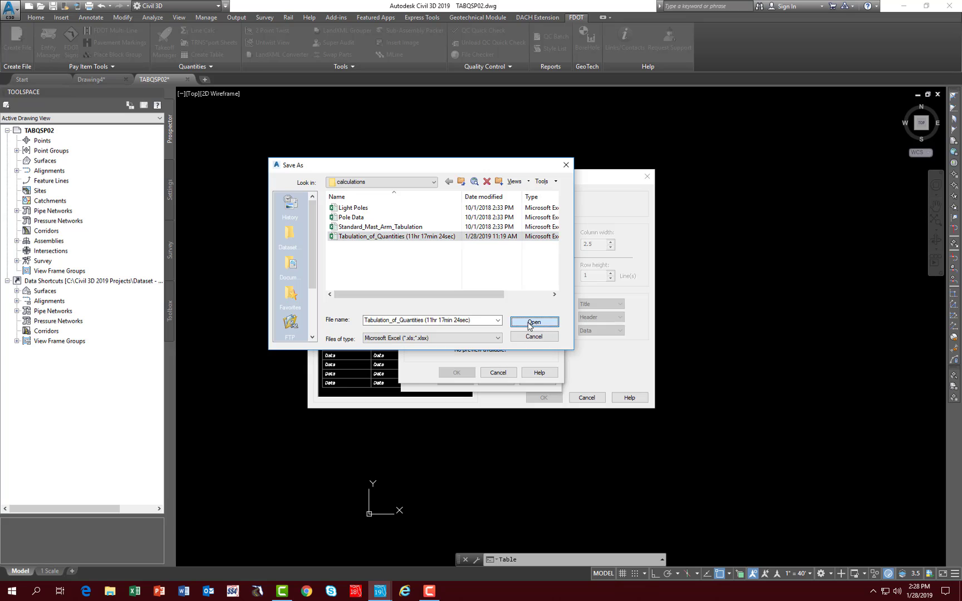
pyautogui.click(529, 323)
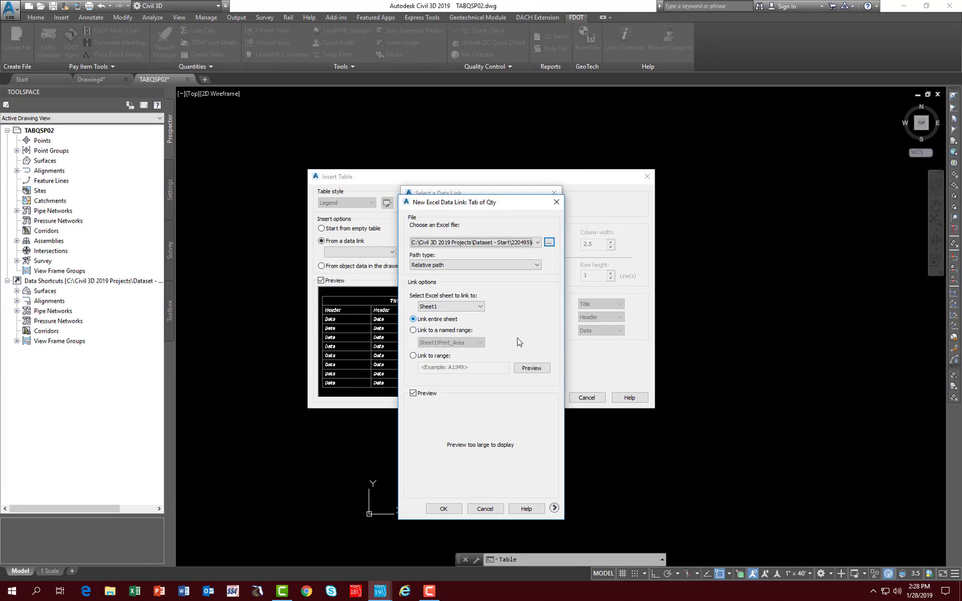
pyautogui.click(444, 509)
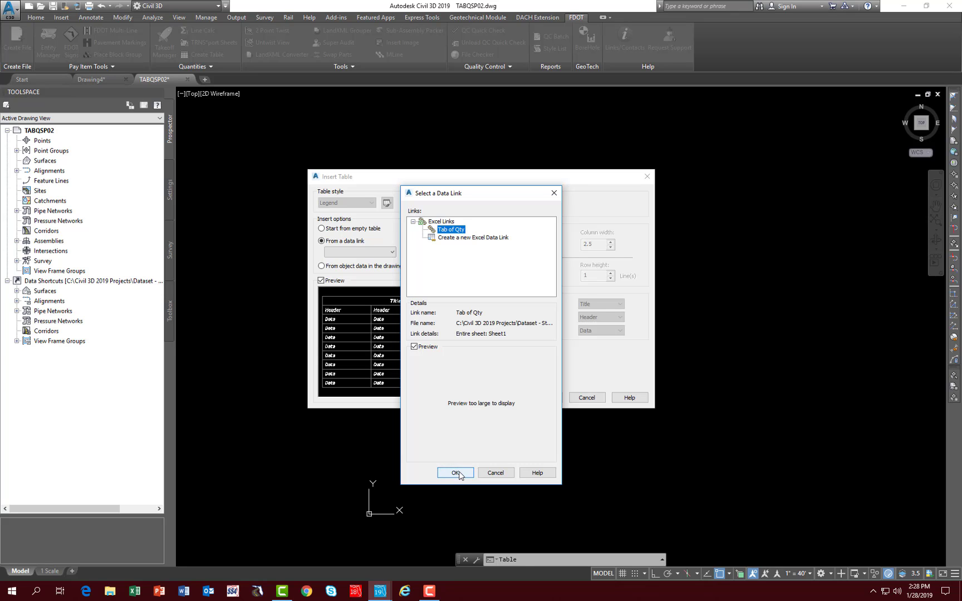
# Step: Insert the table from the Tab of Qty data link into model space
pyautogui.click(458, 474)
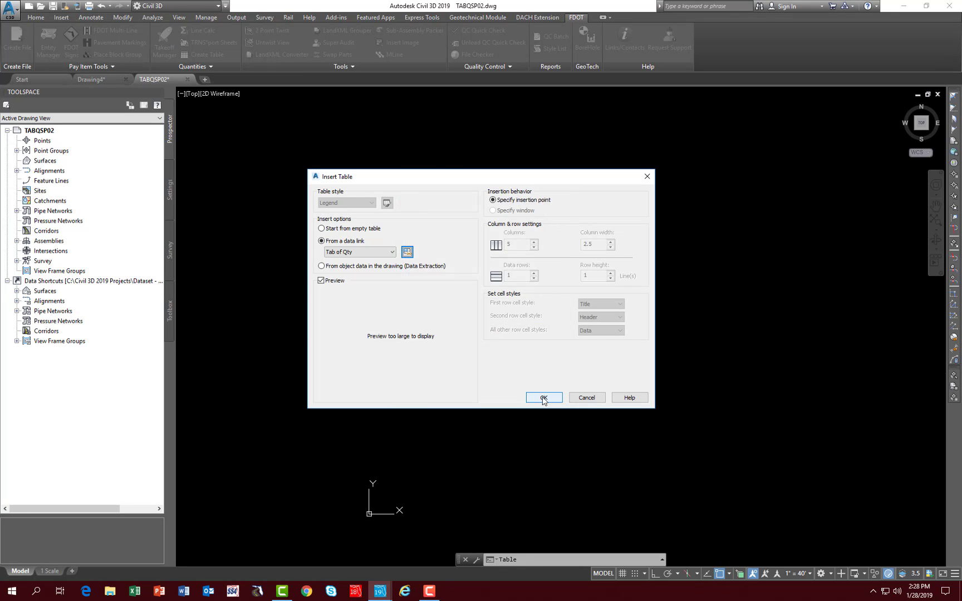
pyautogui.click(543, 398)
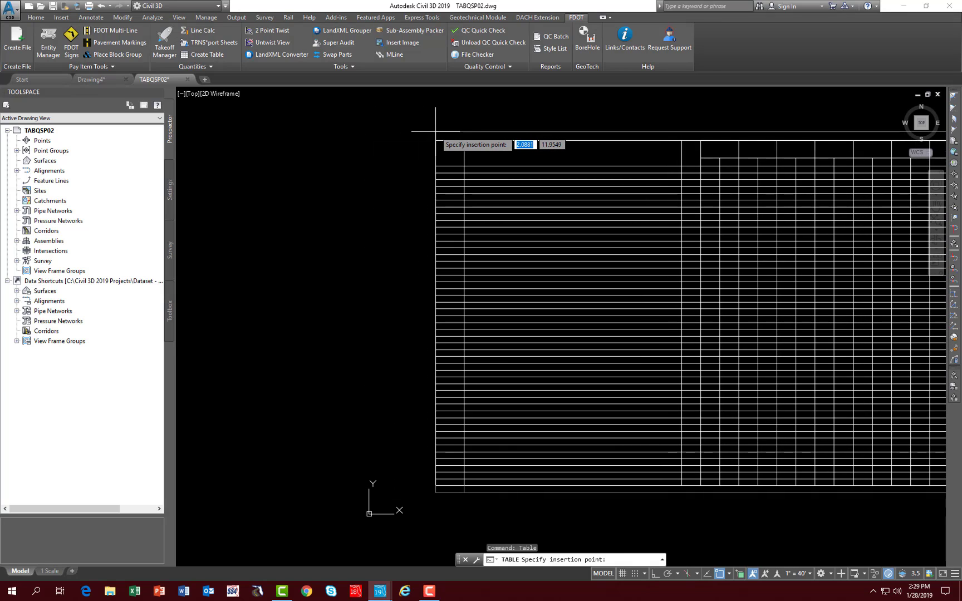
pyautogui.click(440, 132)
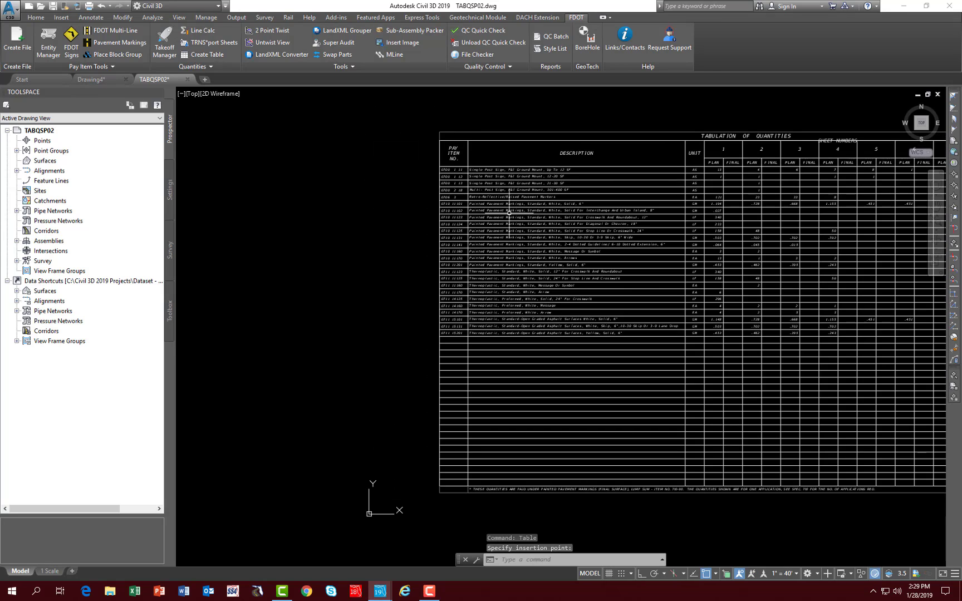
pyautogui.scroll(-2, 534, 225)
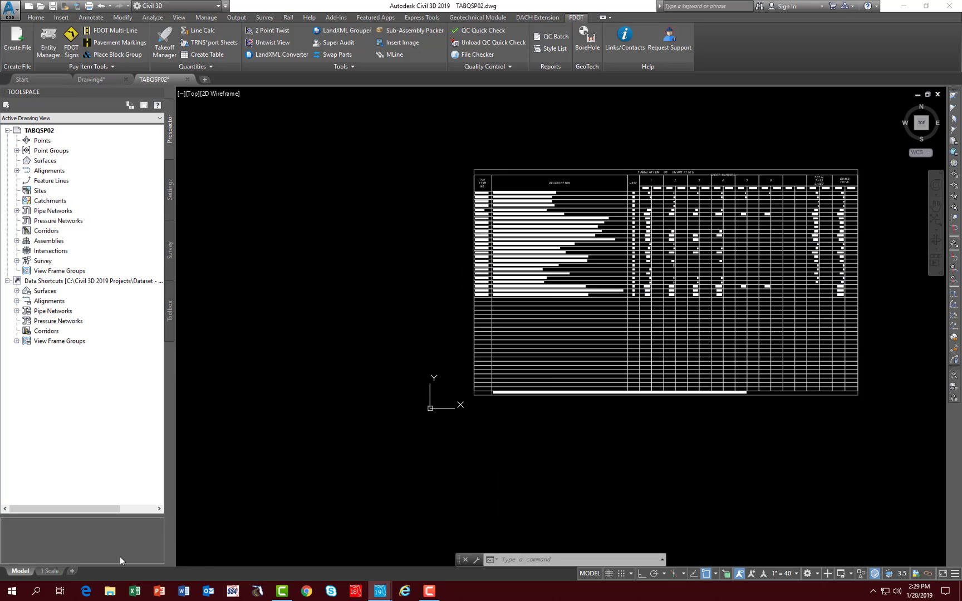
# Step: In the 1 Scale layout, zoom the sheet viewport to the extents of the quantities table and lock the viewport
pyautogui.click(50, 570)
pyautogui.click(50, 571)
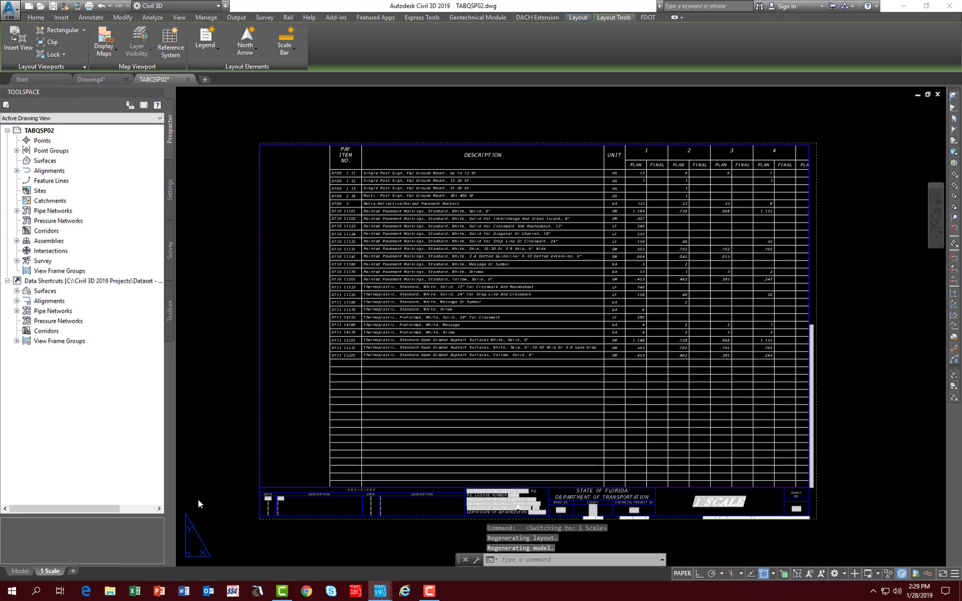
pyautogui.doubleClick(297, 339)
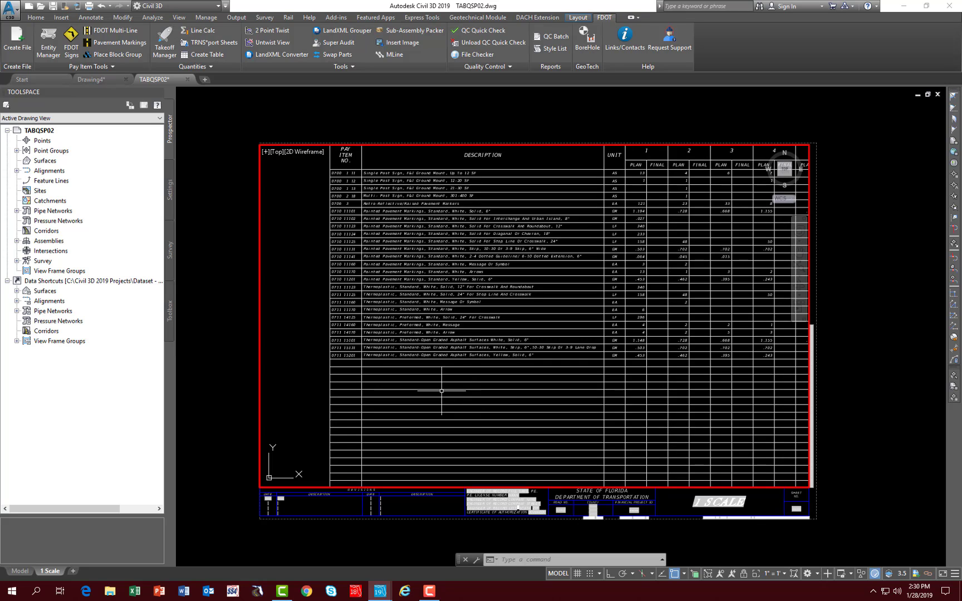
pyautogui.click(280, 363)
pyautogui.click(292, 348)
pyautogui.write('z')
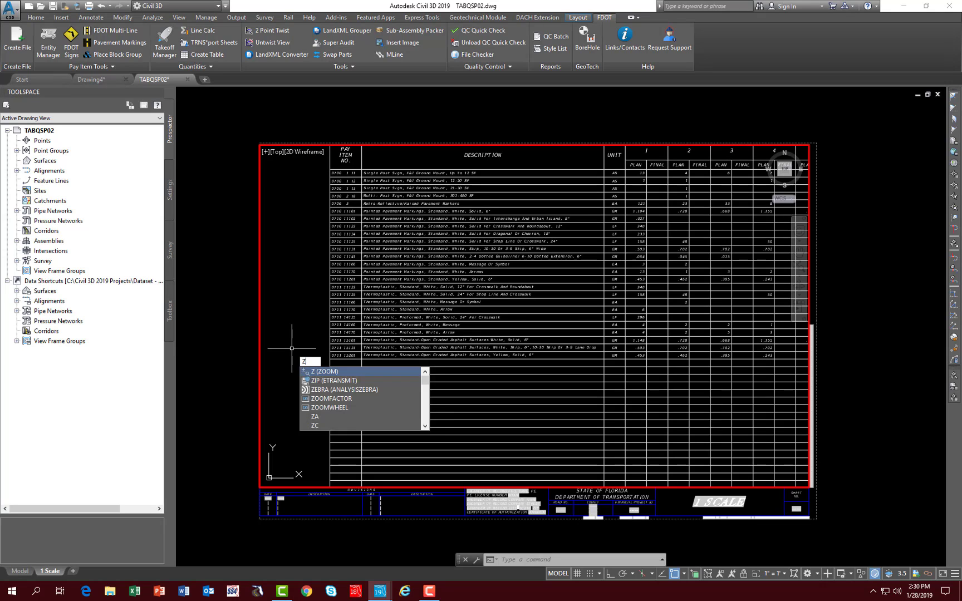
pyautogui.press('Return')
pyautogui.write('e')
pyautogui.press('Return')
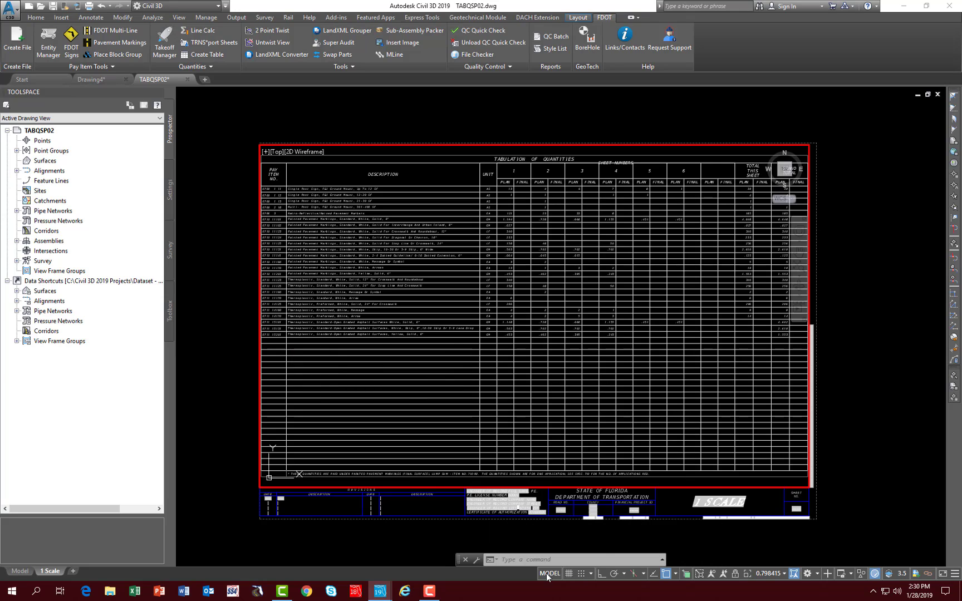
pyautogui.click(734, 572)
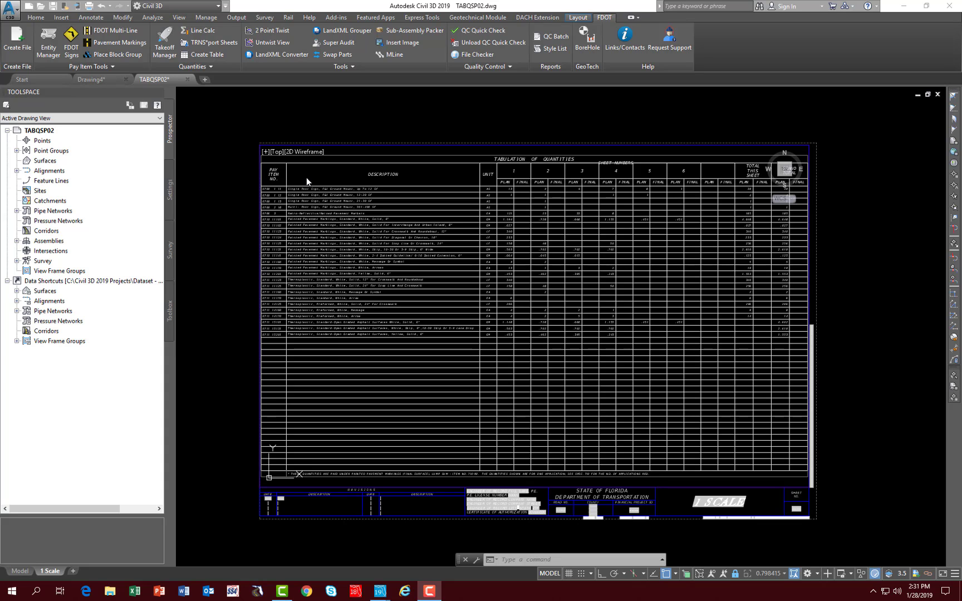
# Step: Turn off object snap and stretch the table's header rows from the PAY ITEM NO. cell so the SHEET NUMBERS heading fits its cell
pyautogui.scroll(5, 557, 161)
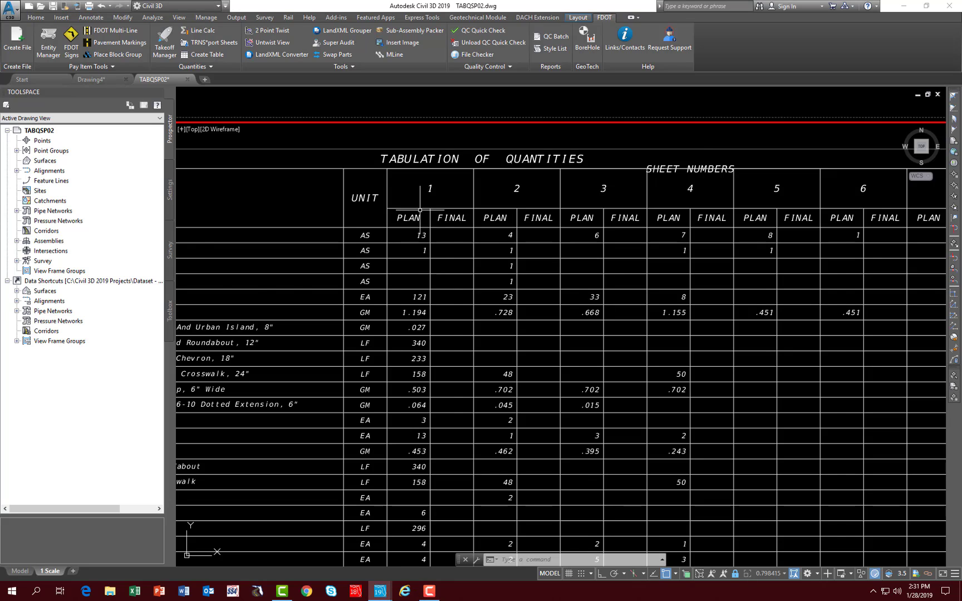
pyautogui.scroll(-4, 345, 211)
pyautogui.scroll(-4, 337, 211)
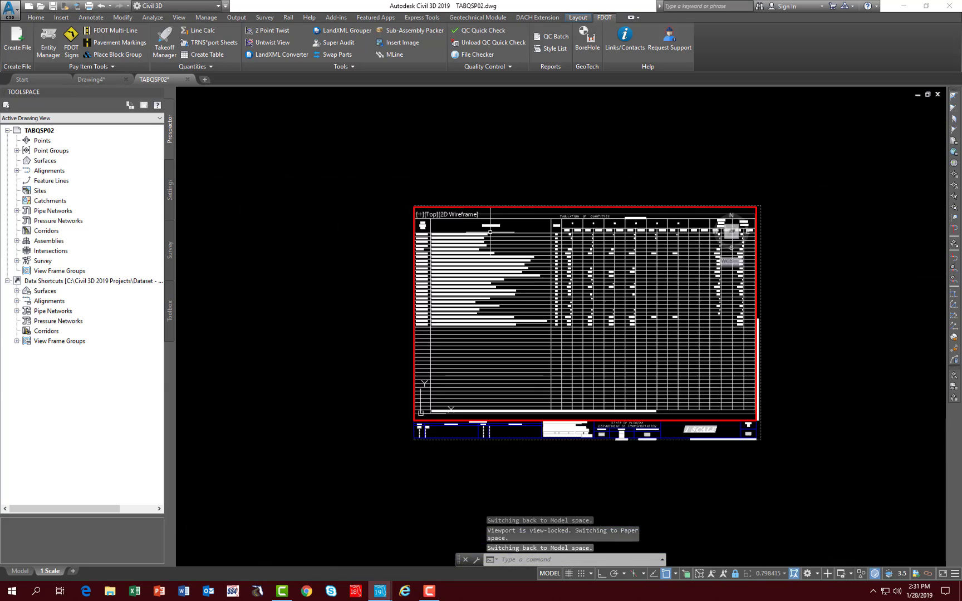
pyautogui.scroll(4, 462, 227)
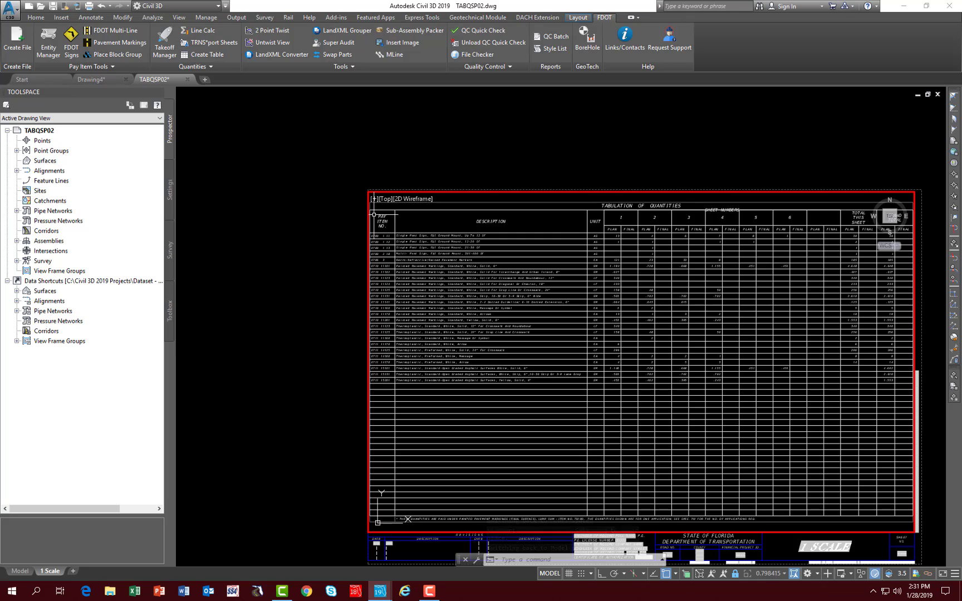
pyautogui.click(374, 215)
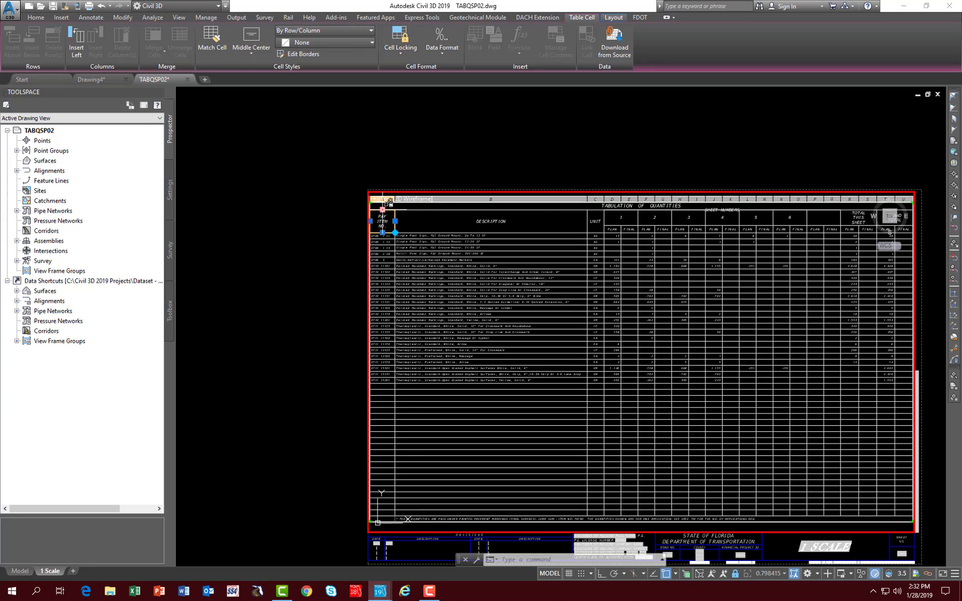
pyautogui.click(383, 210)
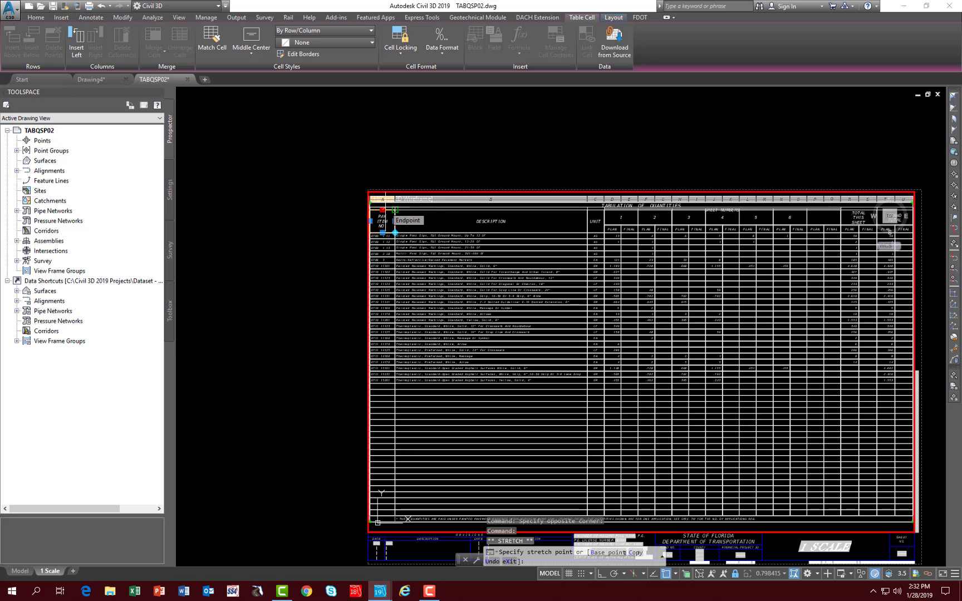
pyautogui.press('F3')
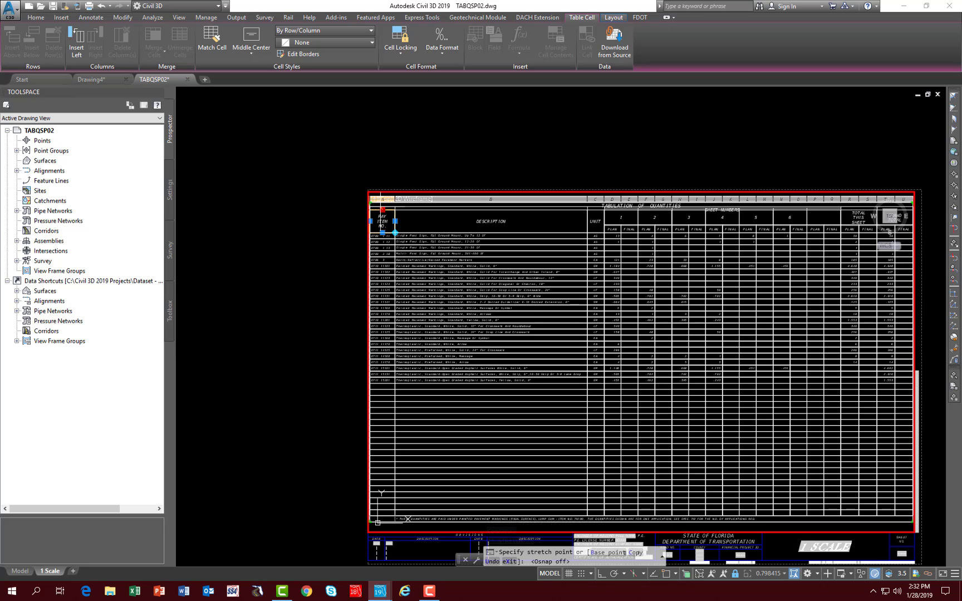
pyautogui.press('Escape')
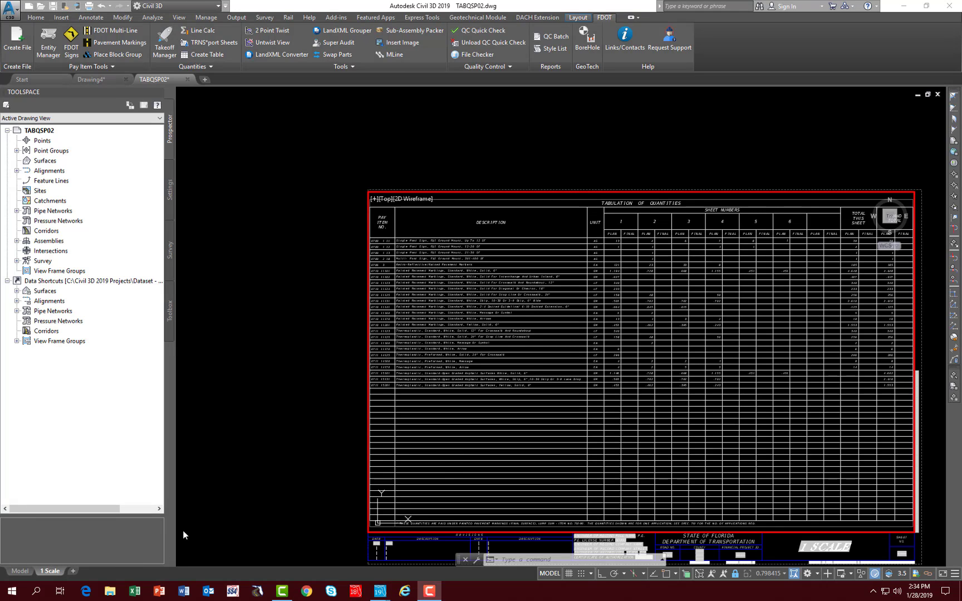
pyautogui.rightClick(52, 572)
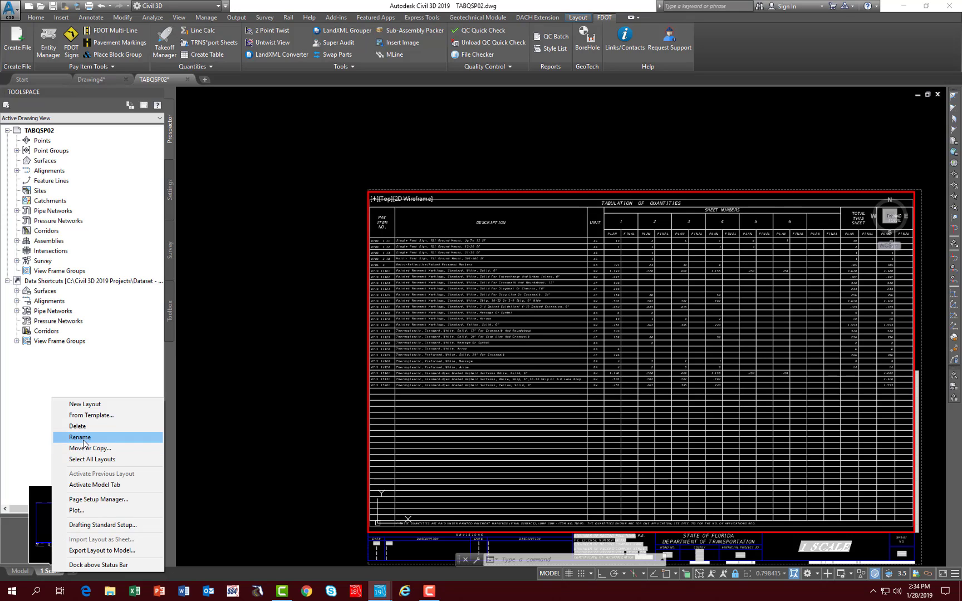
pyautogui.click(264, 479)
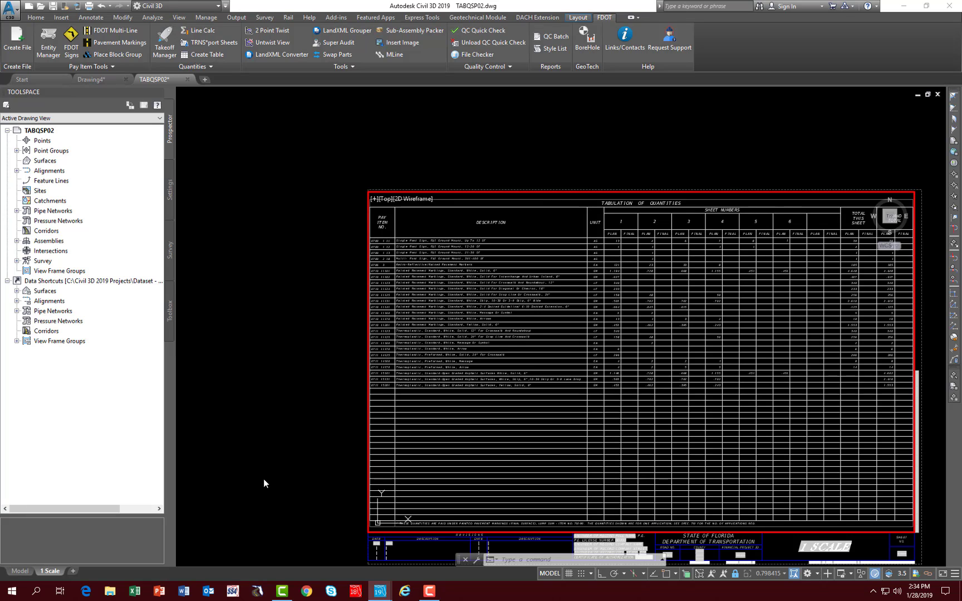